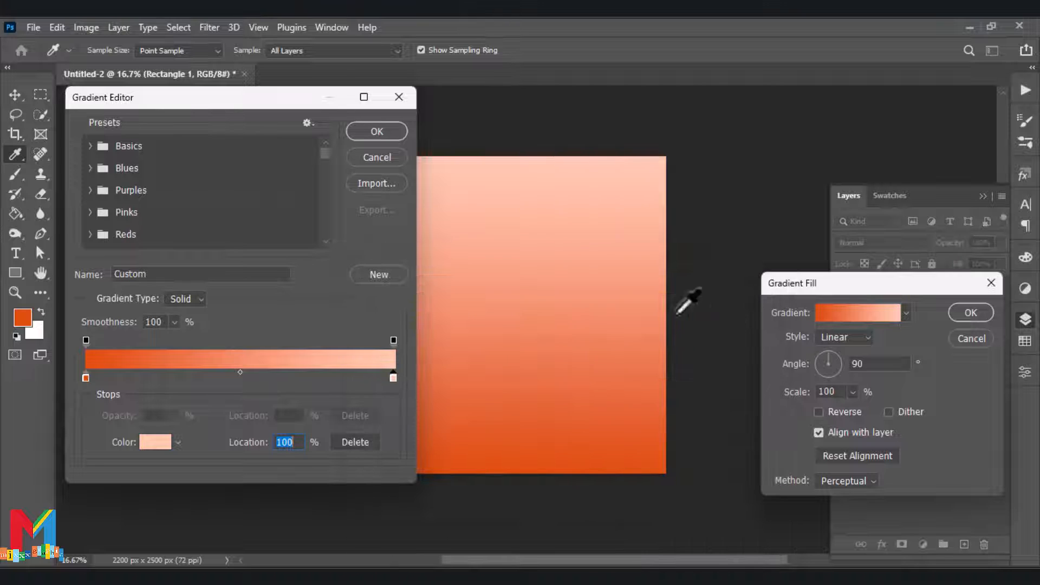
Recolor the gradient's start stop to the lighter orange f07c47 and accept the edited gradient
click(86, 377)
click(154, 446)
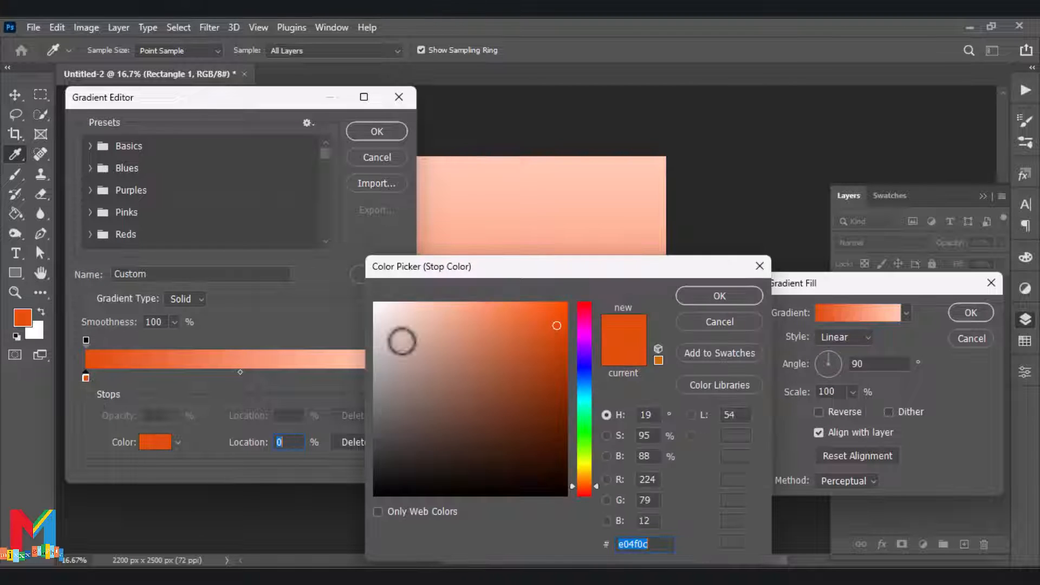
click(473, 313)
drag(475, 314, 511, 313)
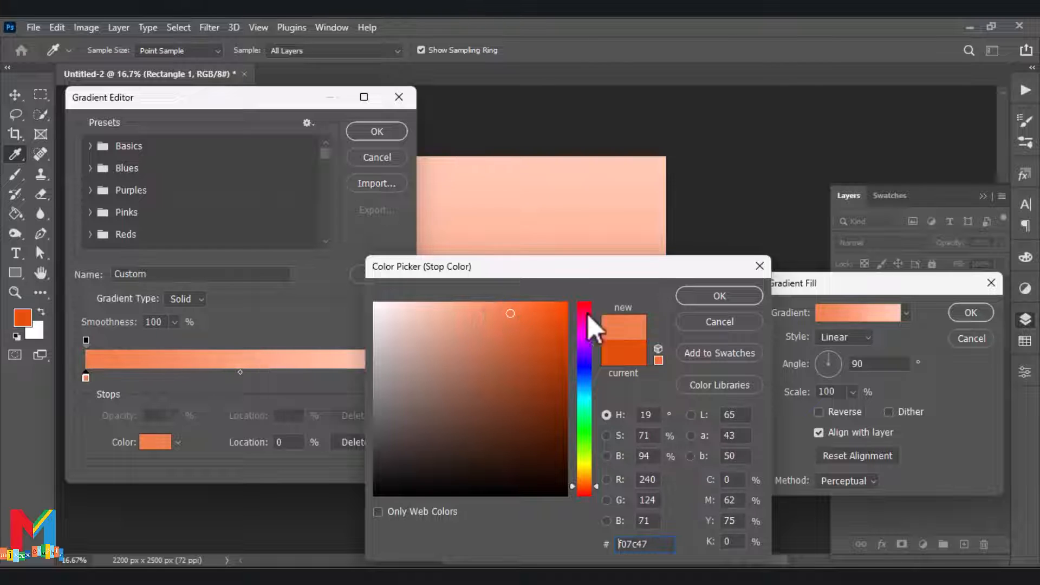
click(727, 301)
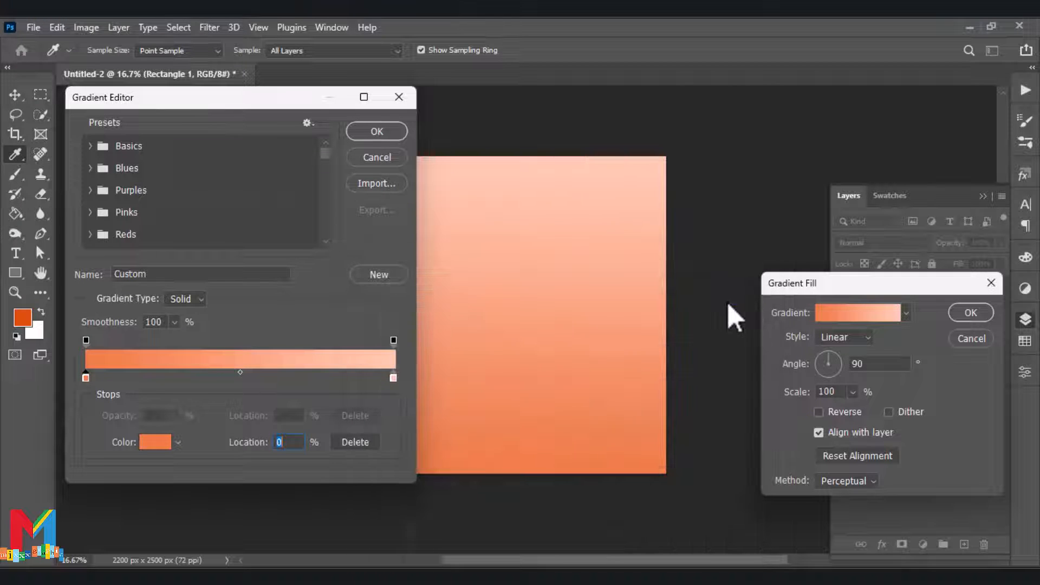
click(374, 131)
Set the gradient fill style to Radial and reverse its colors
click(846, 337)
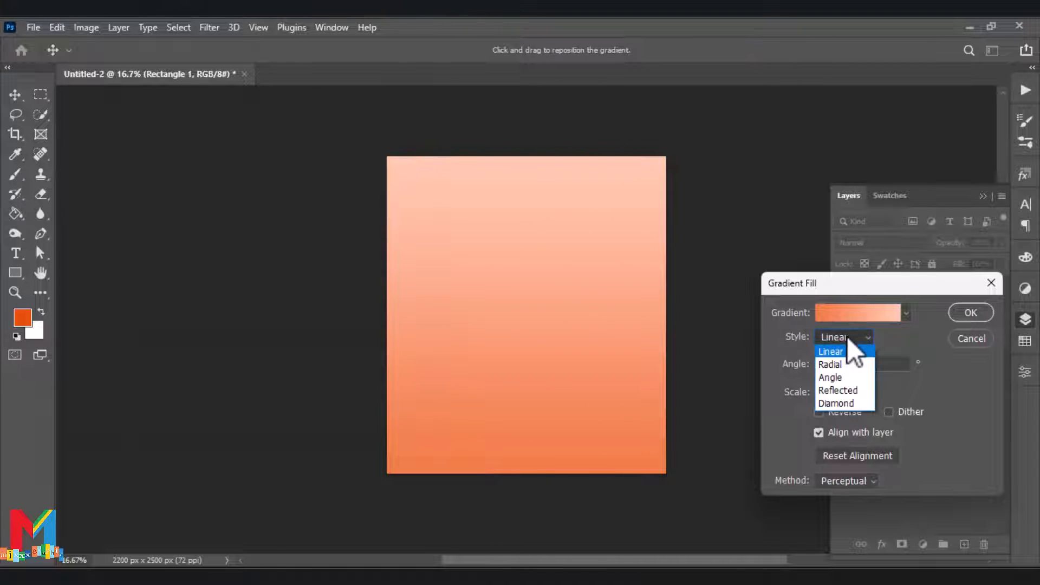
click(832, 364)
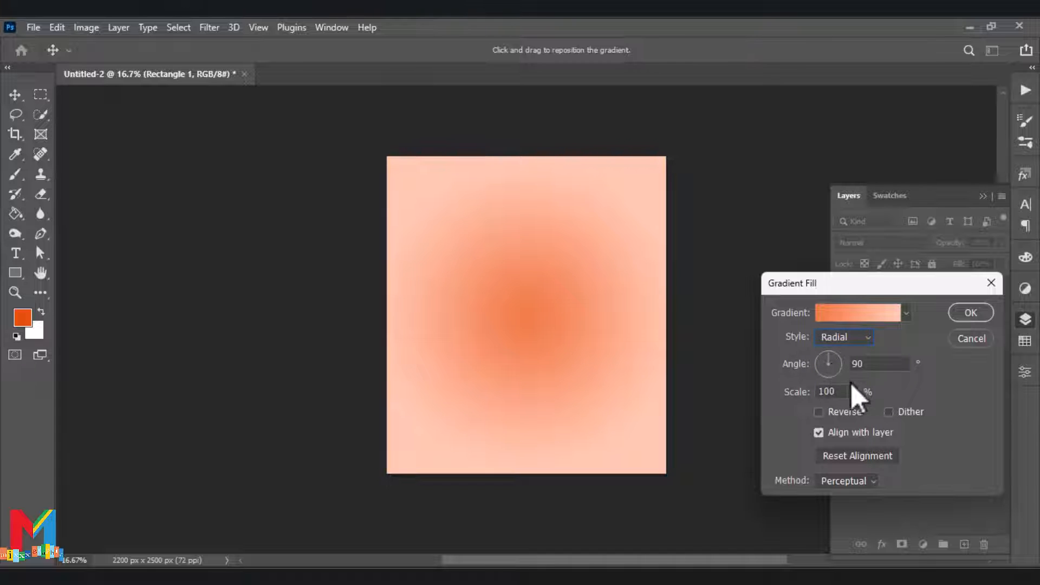
click(852, 411)
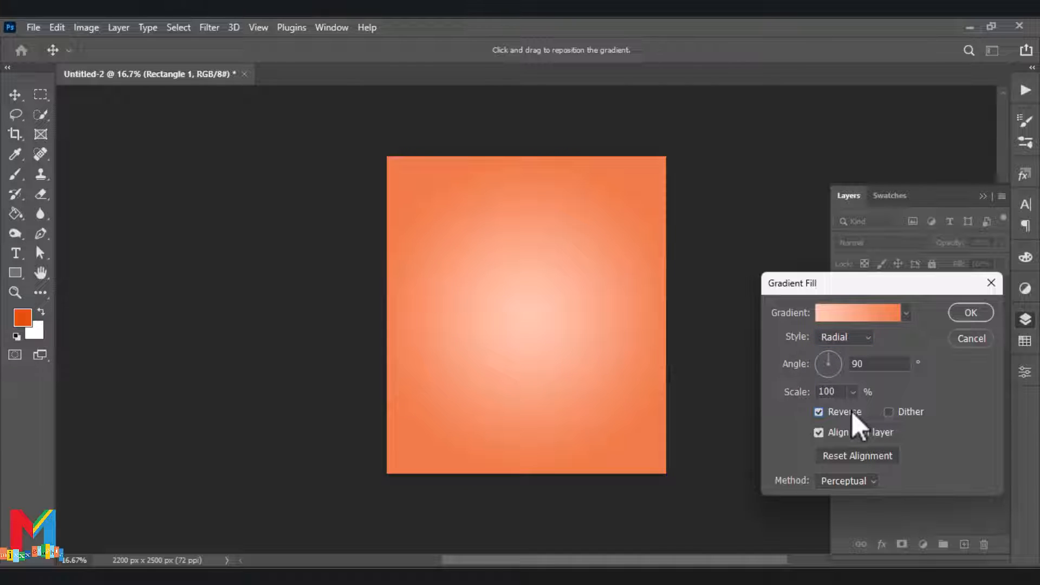
Move the gradient's color midpoint to 41% and apply the gradient fill
click(841, 314)
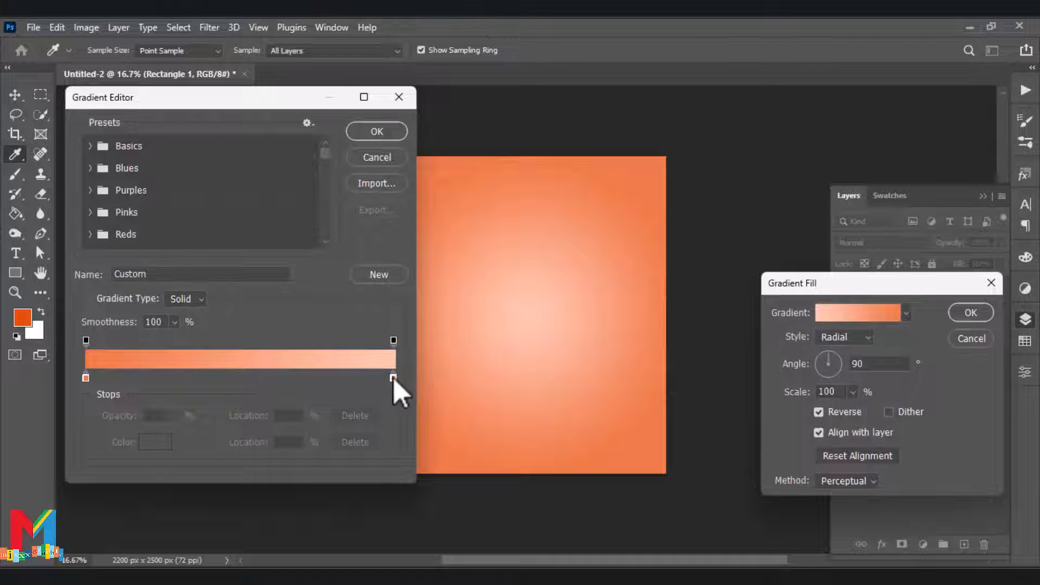
click(393, 378)
drag(239, 371, 213, 376)
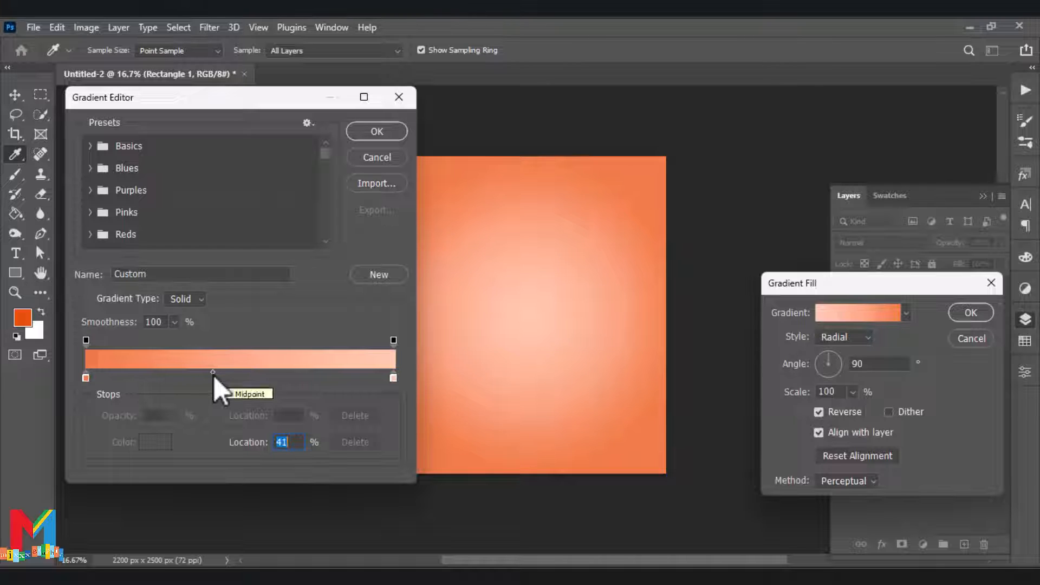
click(374, 133)
click(973, 312)
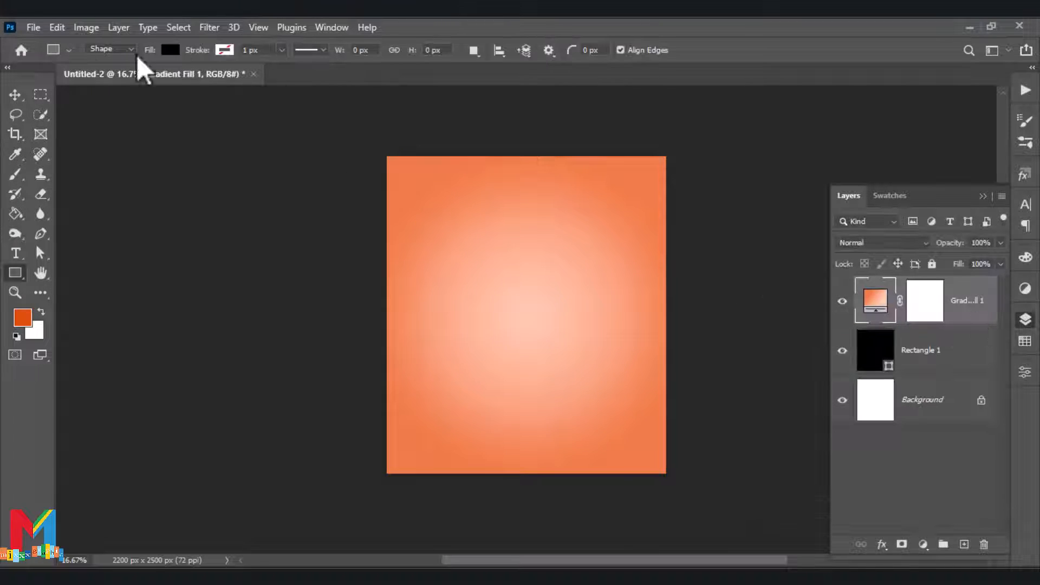
Place the "smart watch orange" image as an embedded object in the document
click(35, 33)
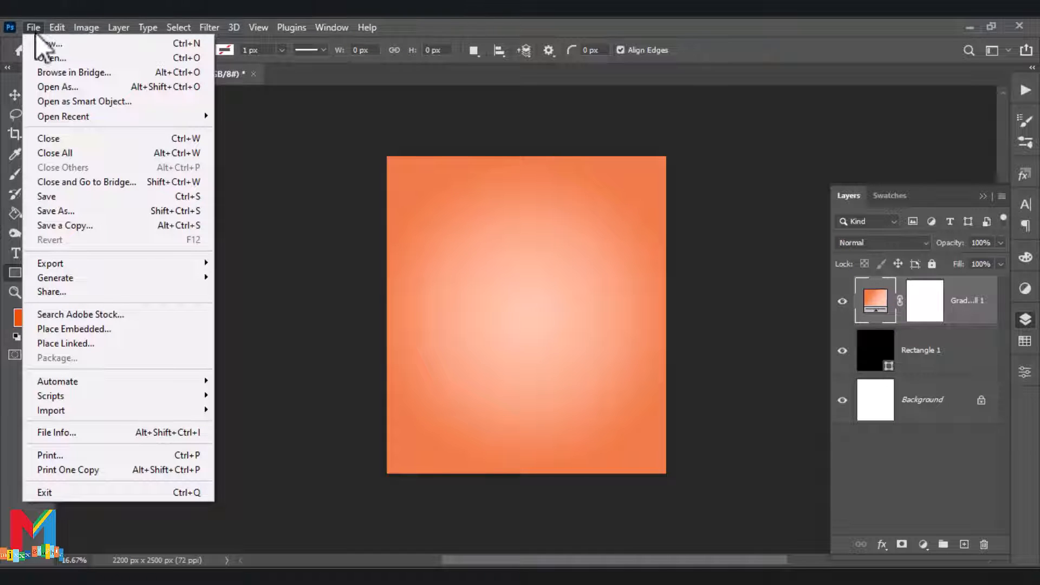
click(106, 329)
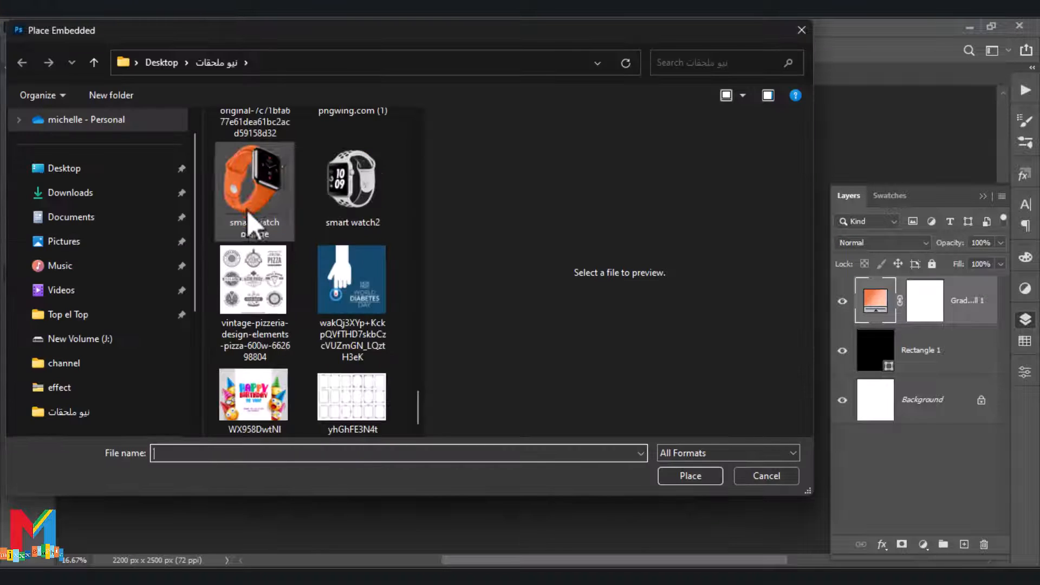
double_click(247, 203)
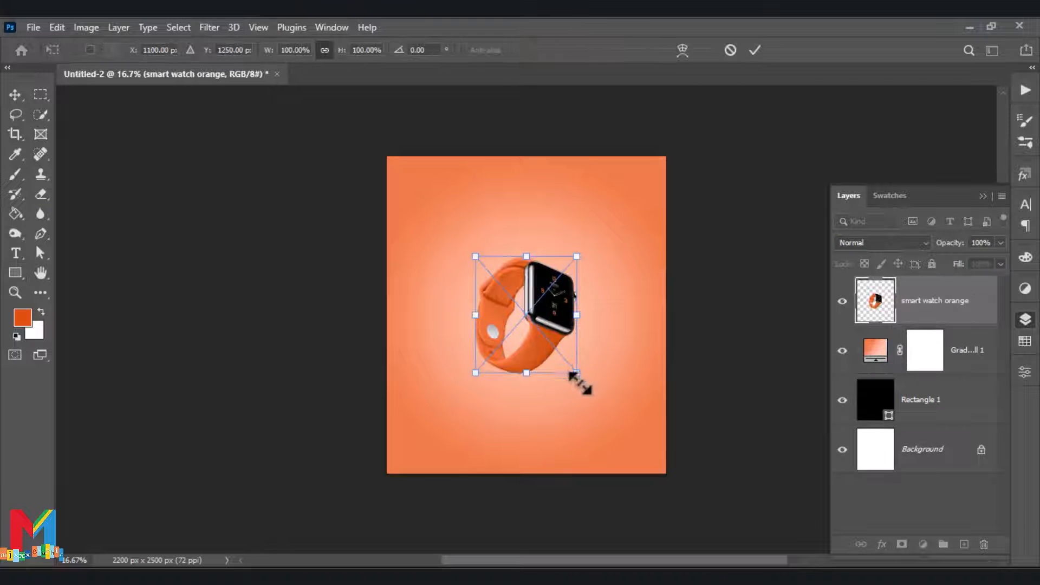
Enlarge the placed watch image, position it near the center of the canvas, and commit the transform
drag(580, 379, 583, 400)
drag(475, 257, 449, 226)
drag(523, 308, 527, 305)
drag(614, 222, 600, 247)
key(ctrl+plus)
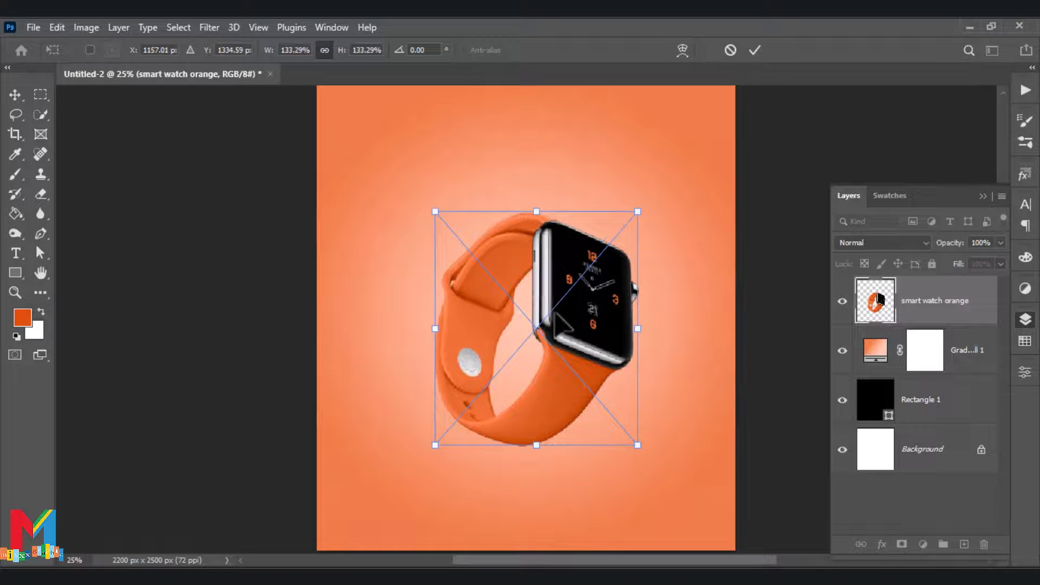
drag(649, 209, 622, 223)
drag(573, 303, 584, 291)
mouse_move(630, 212)
mouse_down()
mouse_move(615, 232)
mouse_move(622, 223)
mouse_up()
click(754, 50)
Set up the Ellipse tool with no fill and a dark orange stroke from the recently used colors
key(u)
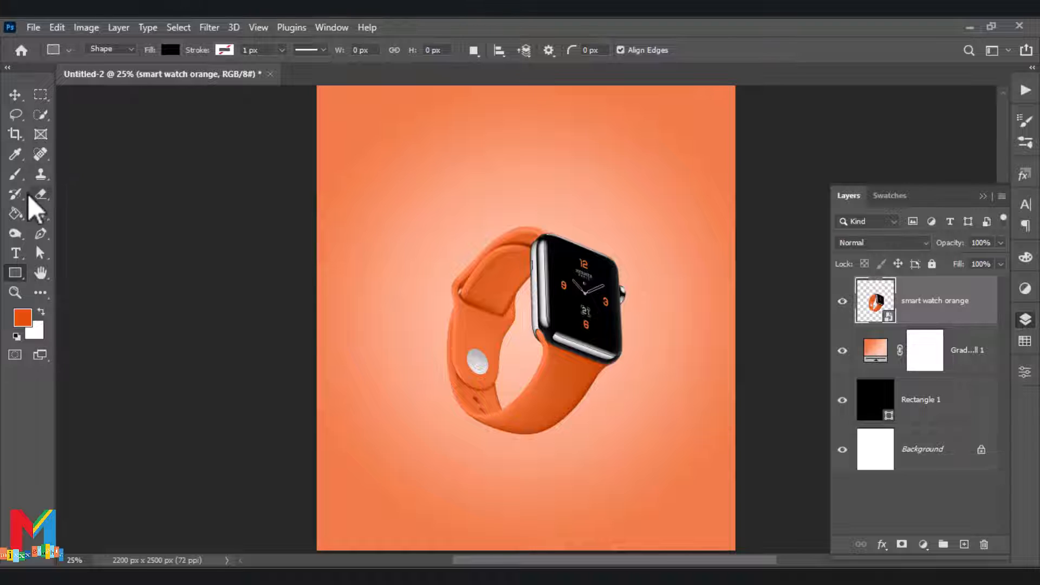
right_click(16, 272)
key(Escape)
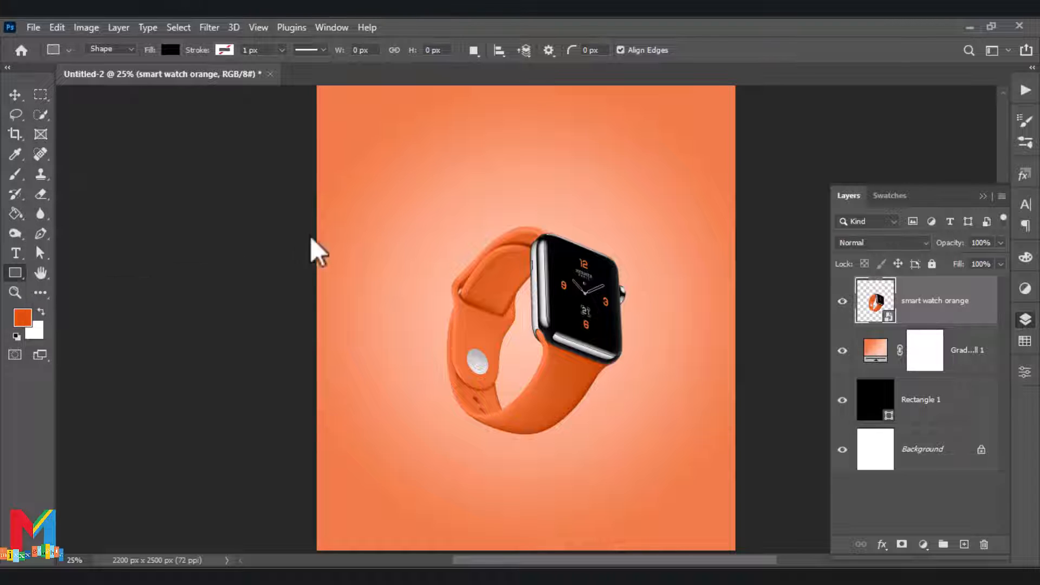
key(shift+u)
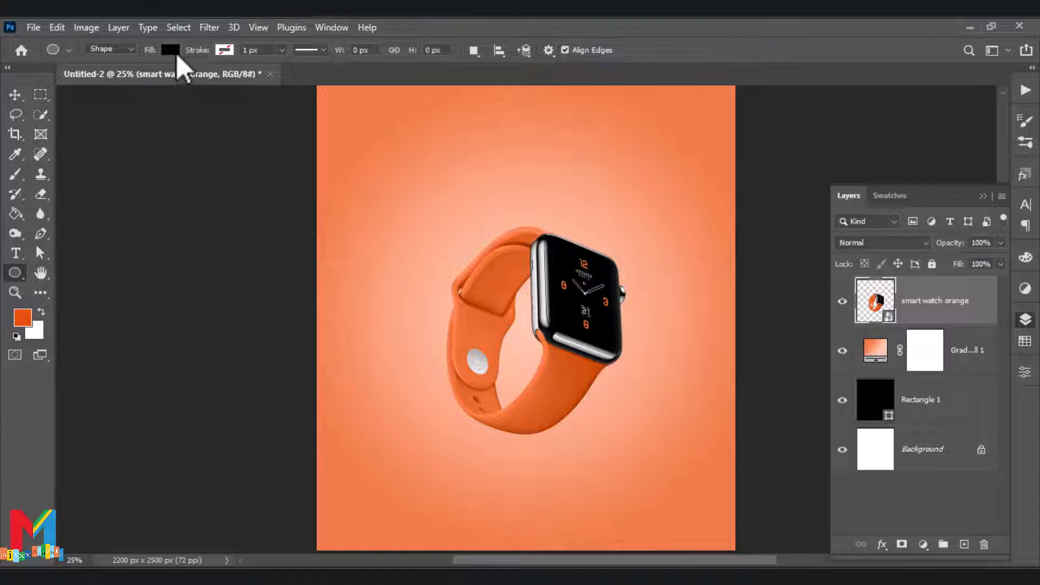
click(170, 50)
click(82, 79)
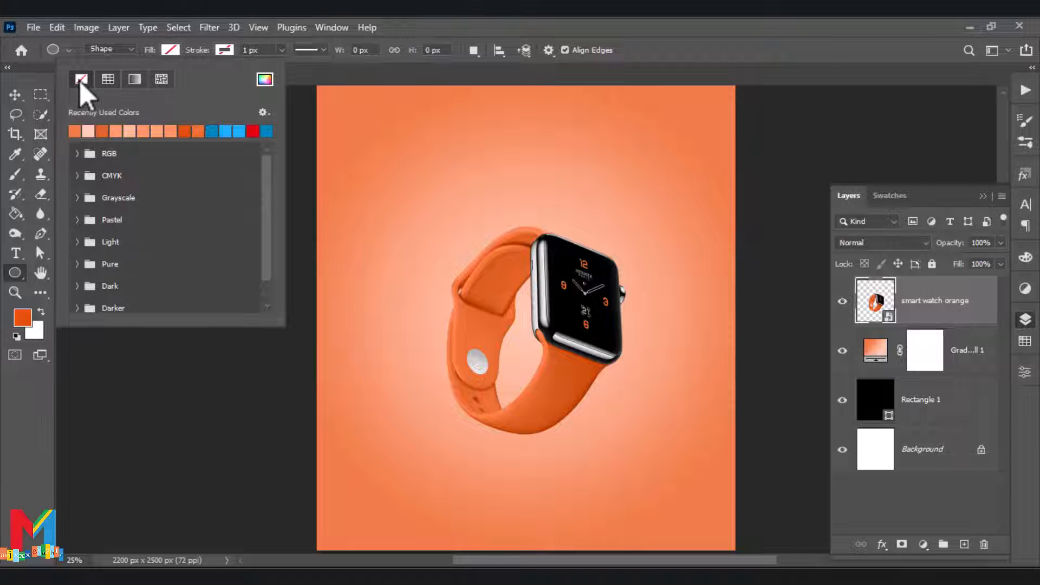
click(224, 50)
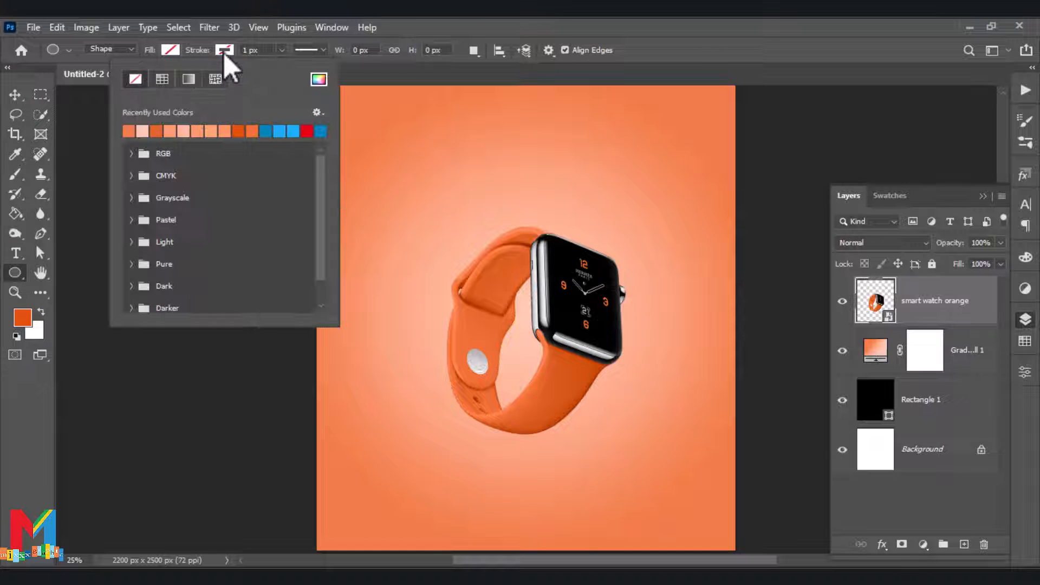
click(239, 131)
click(30, 438)
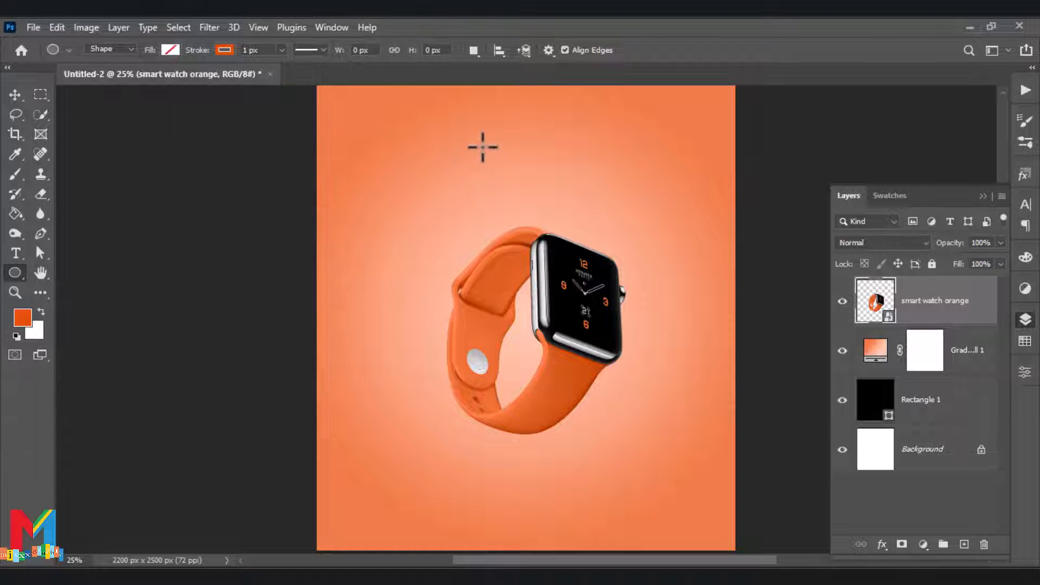
Draw a circle about 1384 px wide overlapping the canvas's left edge and set its stroke width to about 221.54 px
drag(470, 137, 207, 401)
key(a)
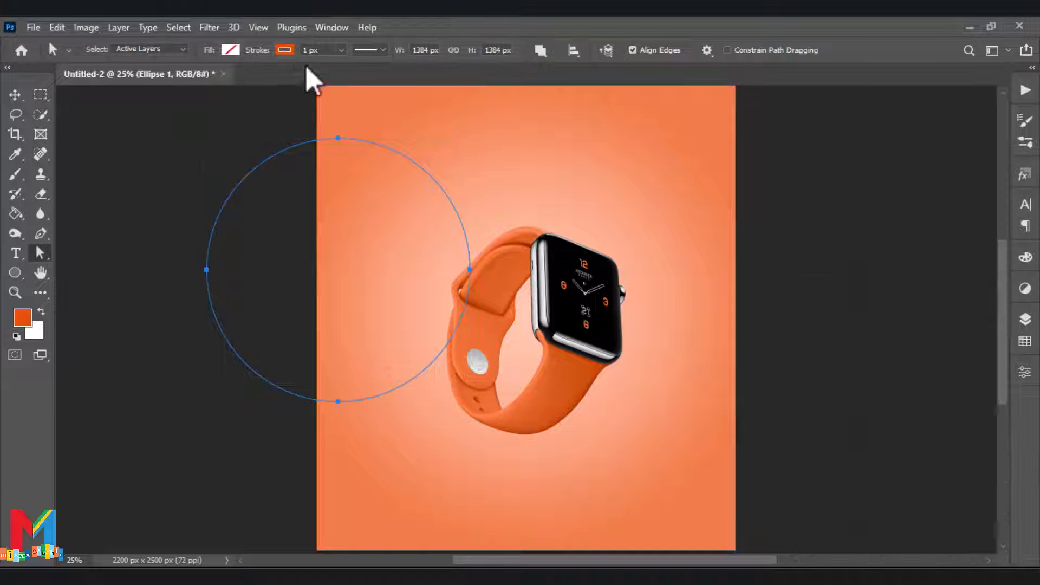
click(342, 50)
drag(346, 67, 401, 74)
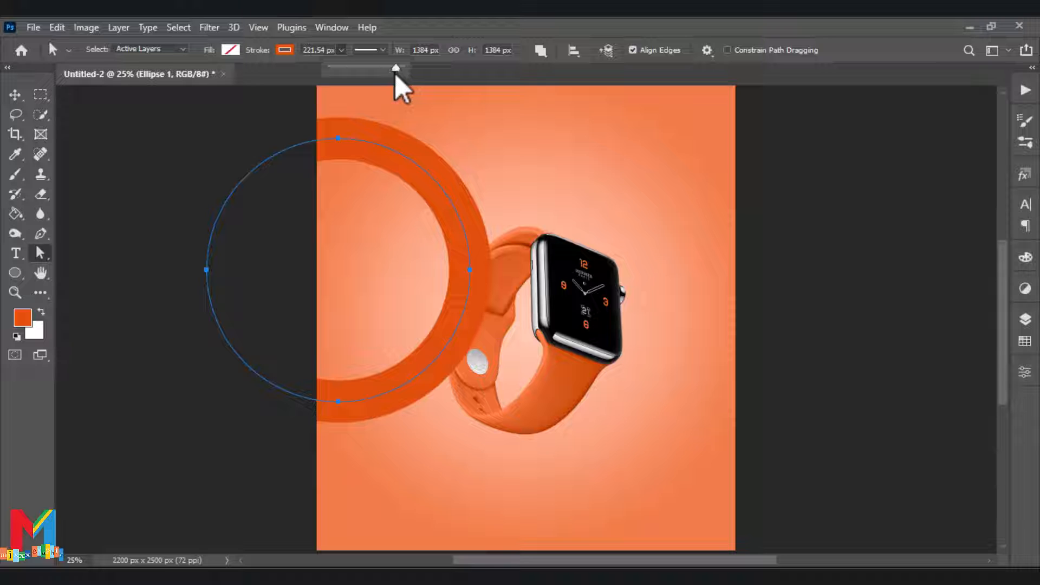
click(393, 152)
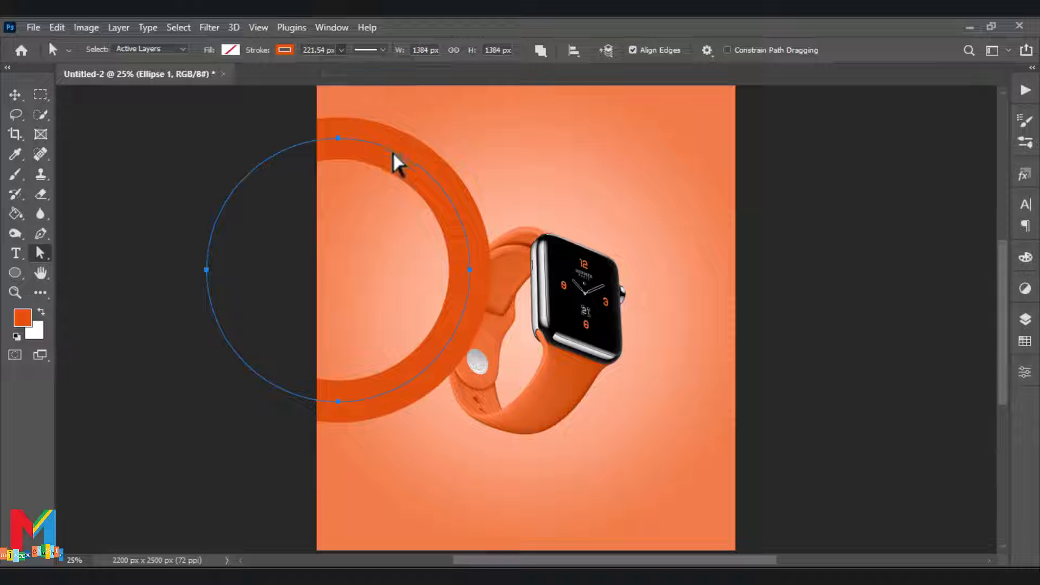
Scale the ring to about 148.41%, position it over the upper-left area of the canvas across the watch, and commit
key(ctrl+t)
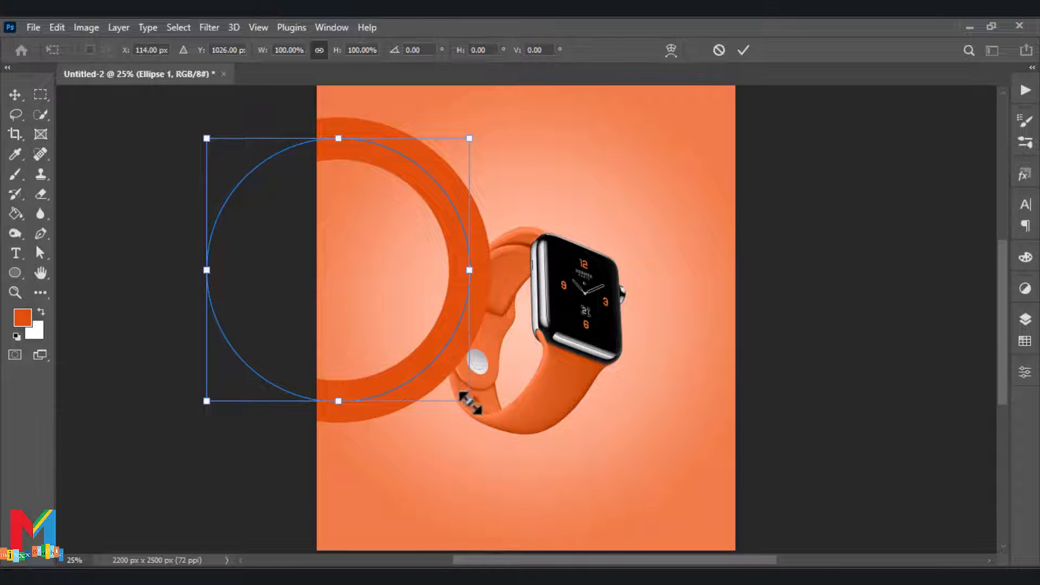
drag(469, 400, 567, 497)
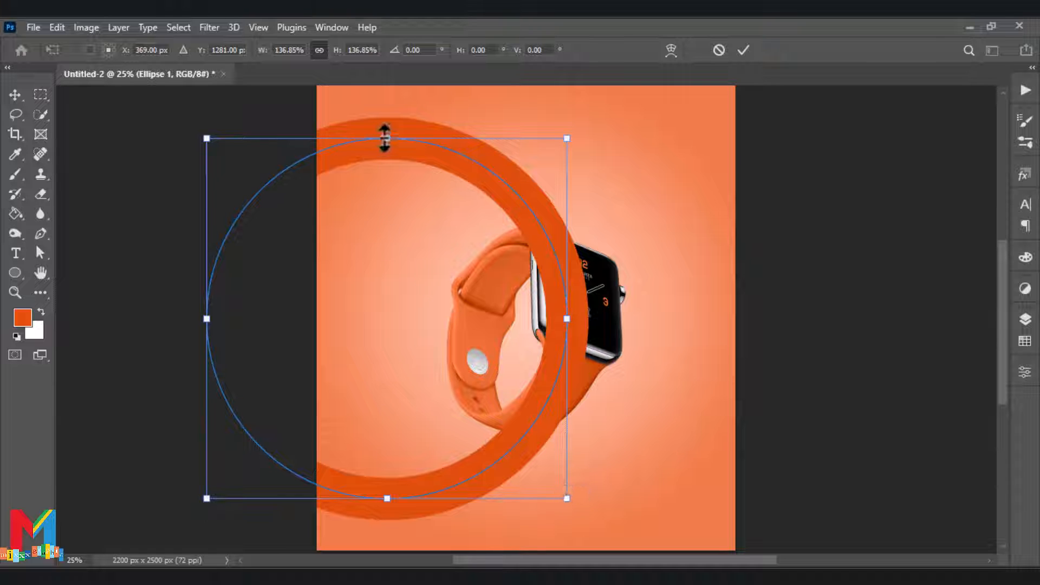
drag(385, 138, 387, 118)
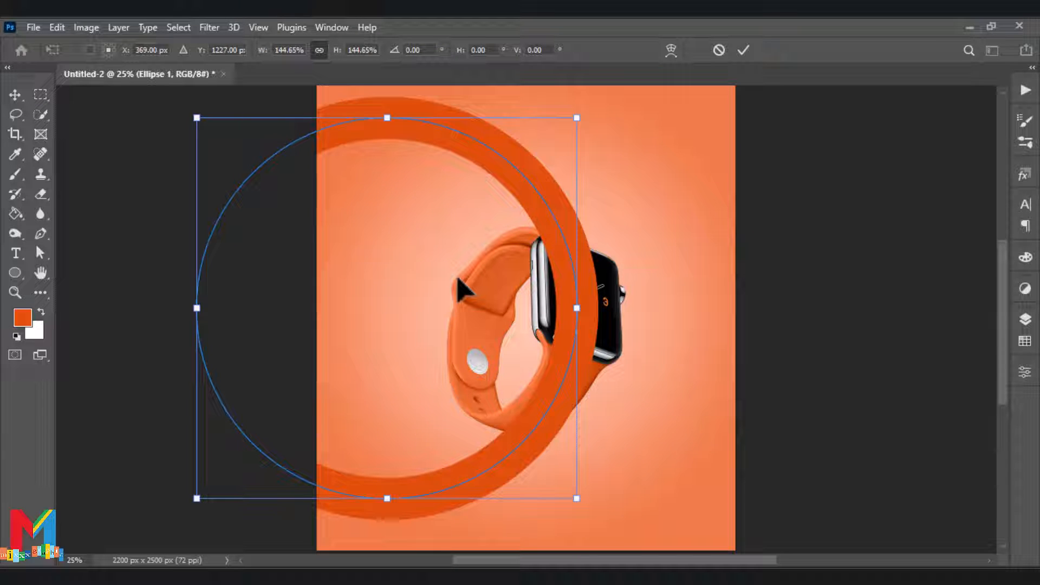
drag(504, 457, 484, 384)
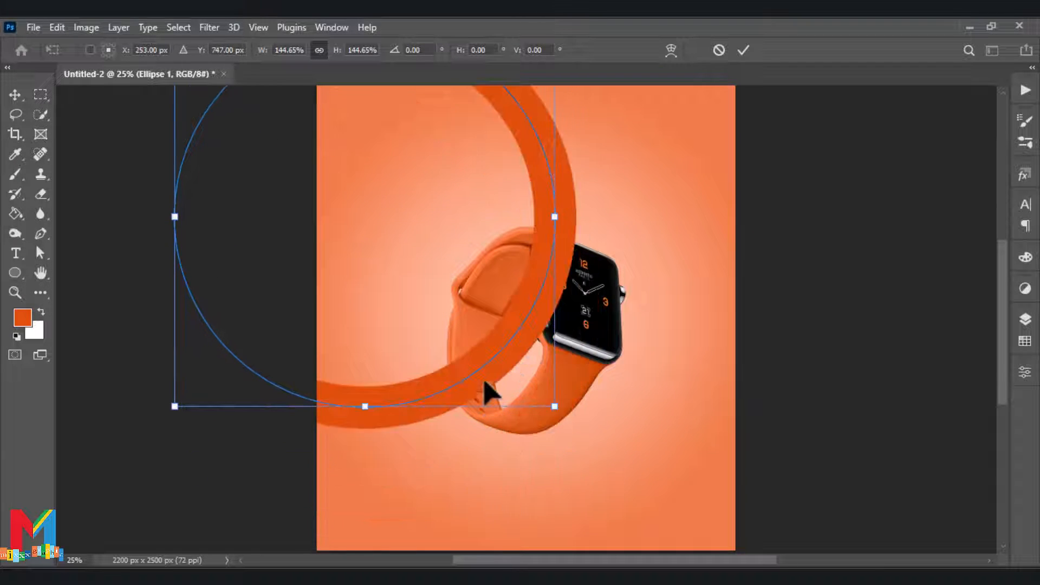
drag(554, 224, 594, 233)
scroll(570, 250, up, 2)
scroll(569, 250, down, 1)
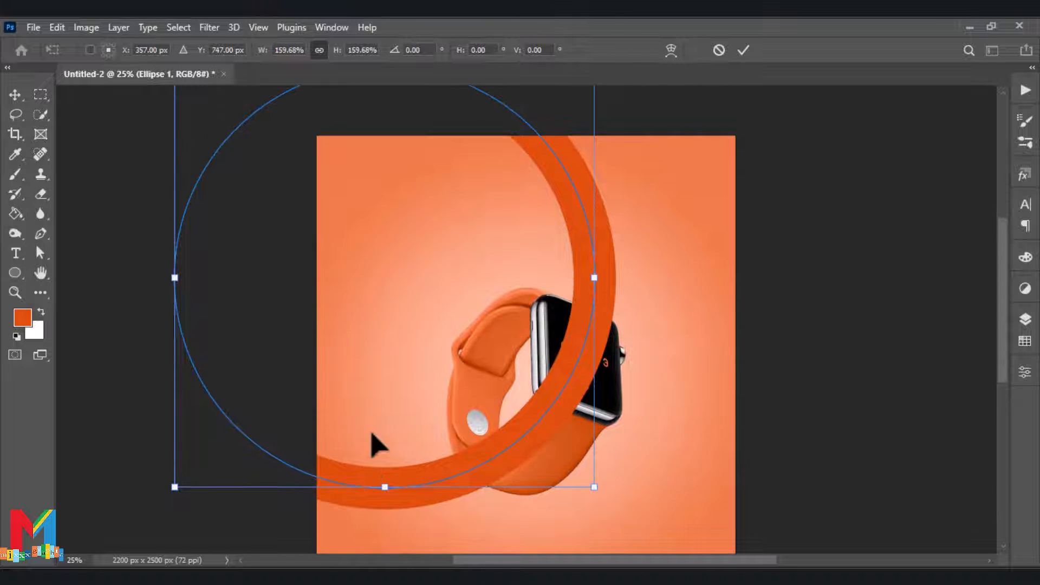
drag(332, 487, 332, 462)
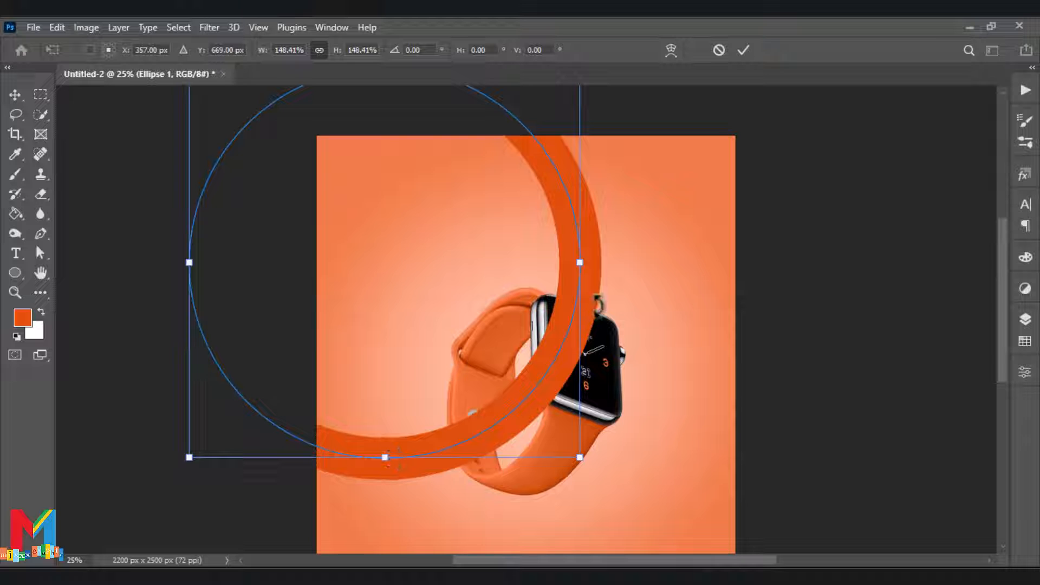
drag(586, 266, 595, 268)
drag(385, 477, 390, 452)
drag(570, 321, 599, 340)
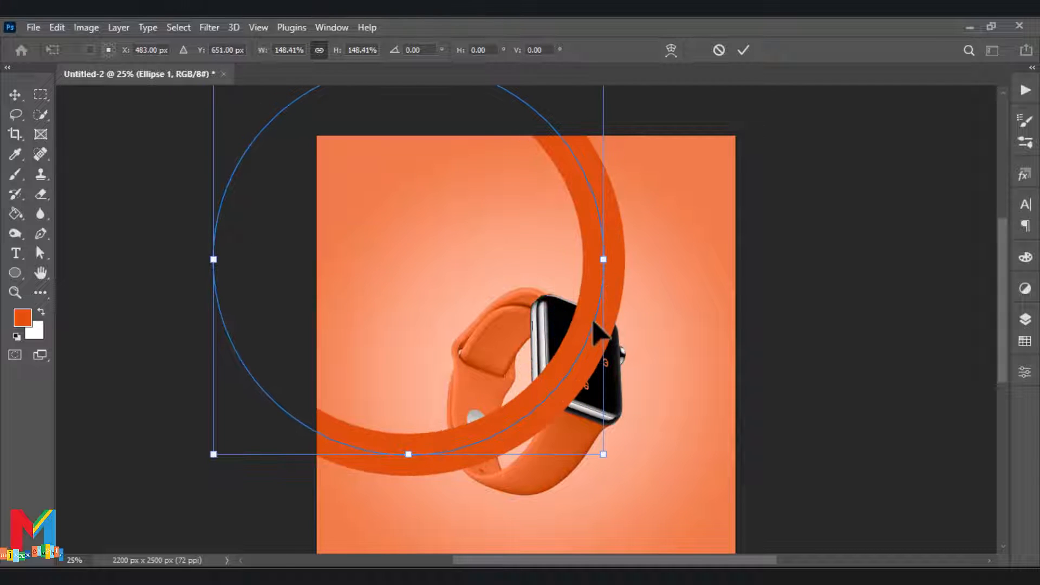
click(744, 54)
Thicken the ring's stroke to about 276.92 px and shift the ring slightly upward
drag(343, 67, 350, 72)
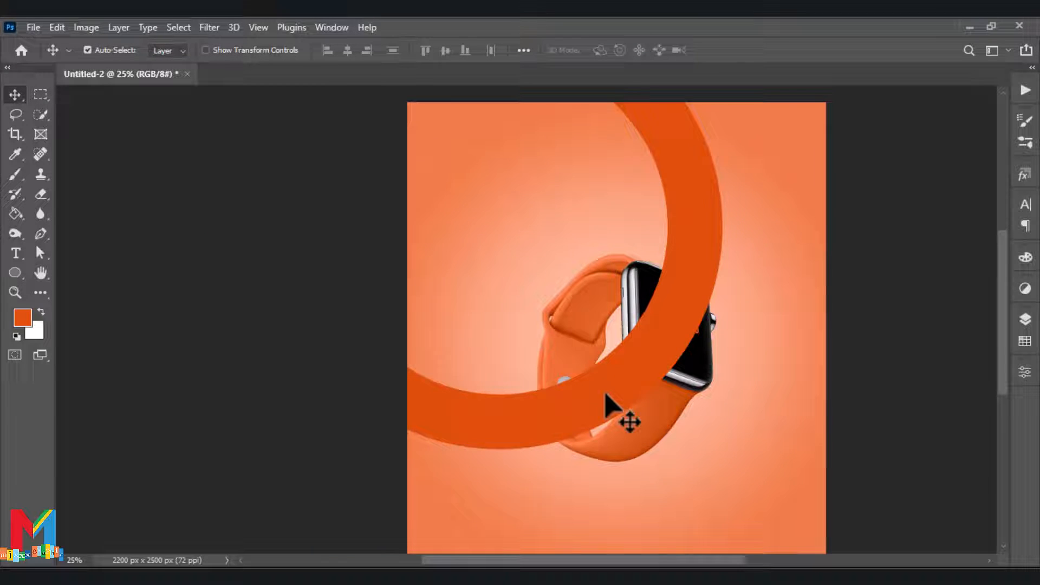
drag(605, 394, 606, 373)
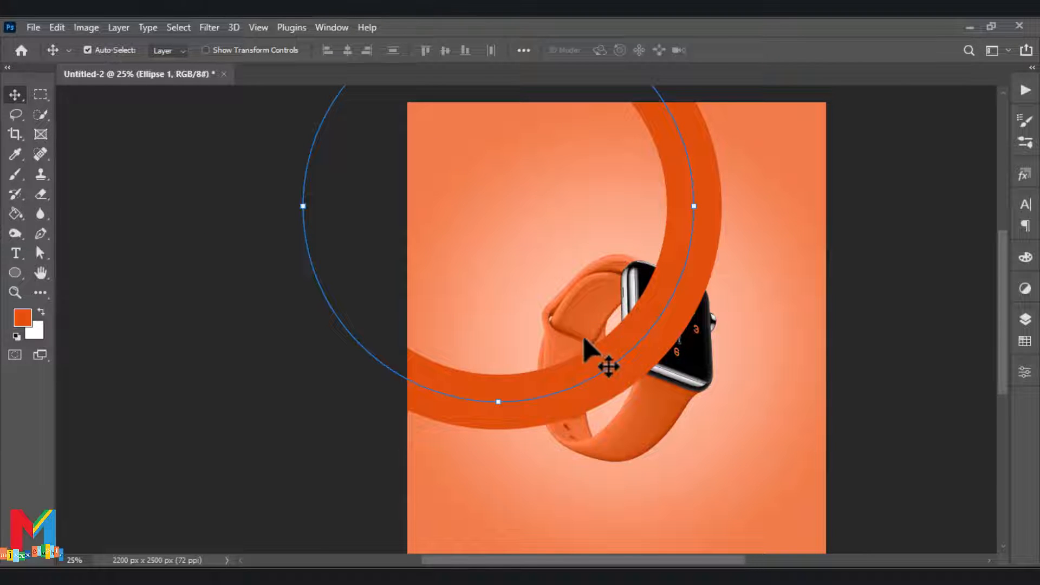
Scale the ring down to about 90.37%, adjust its position over the watch, and commit the transform
key(ctrl+minus)
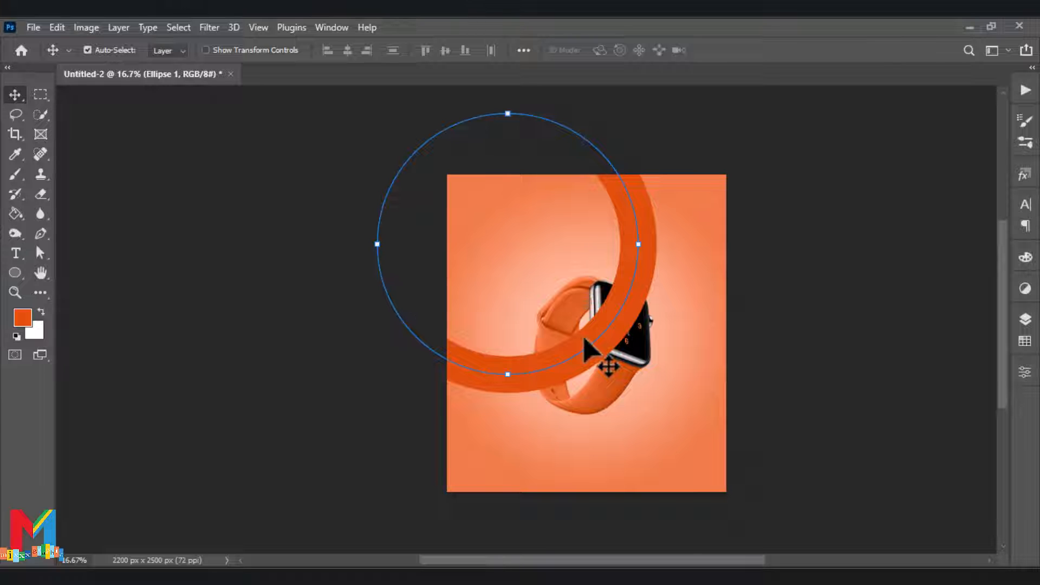
click(379, 249)
click(532, 376)
key(ctrl+t)
drag(382, 244, 405, 251)
drag(563, 350, 566, 354)
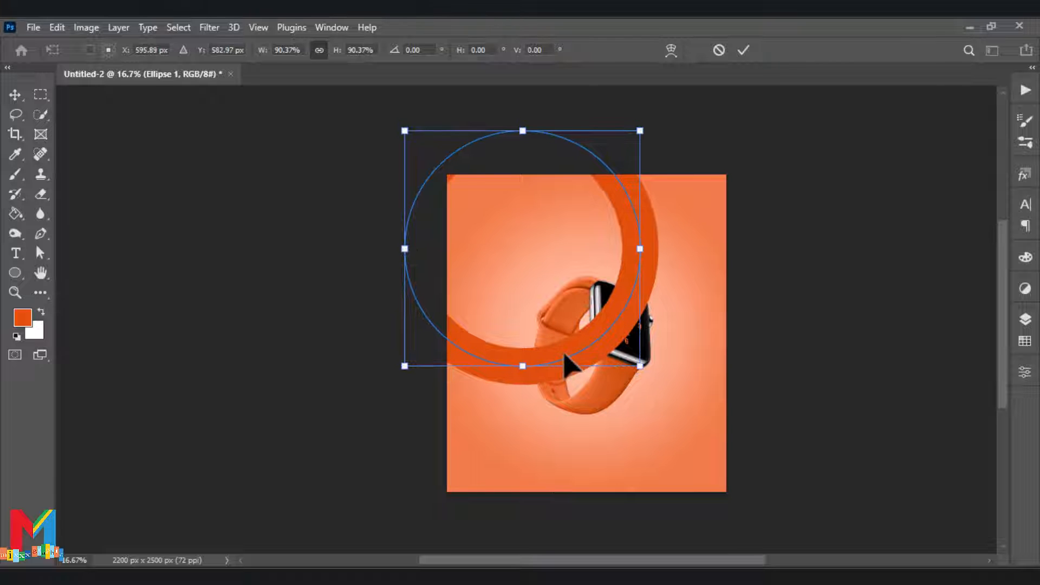
click(1025, 319)
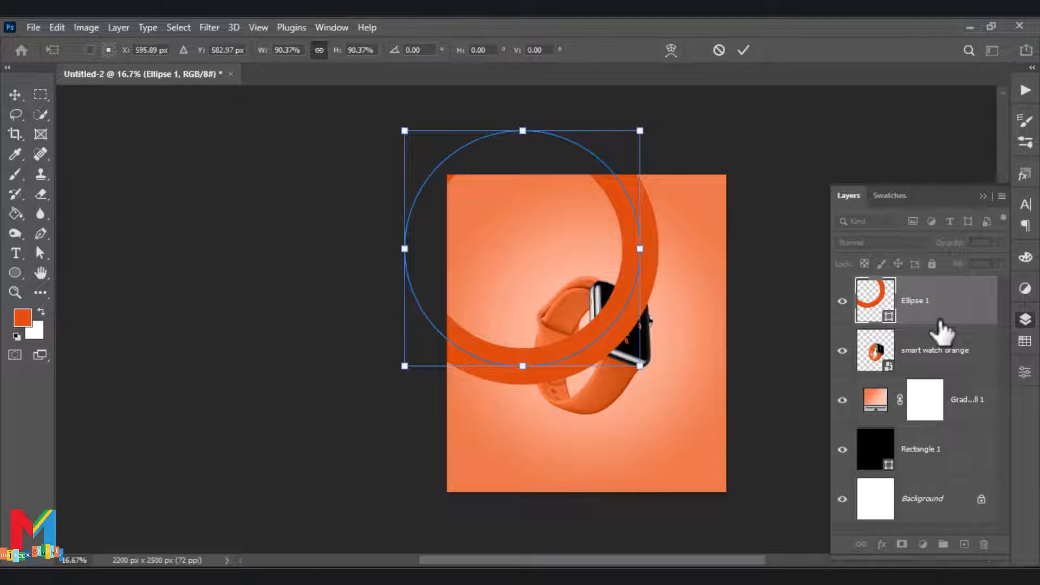
click(871, 297)
Duplicate the ring layer twice, placing one copy over the canvas's left edge and the other over its lower-right corner
drag(872, 309, 964, 544)
drag(901, 317, 963, 544)
drag(530, 370, 395, 455)
scroll(563, 387, down, 1)
drag(578, 342, 746, 533)
scroll(733, 460, down, 4)
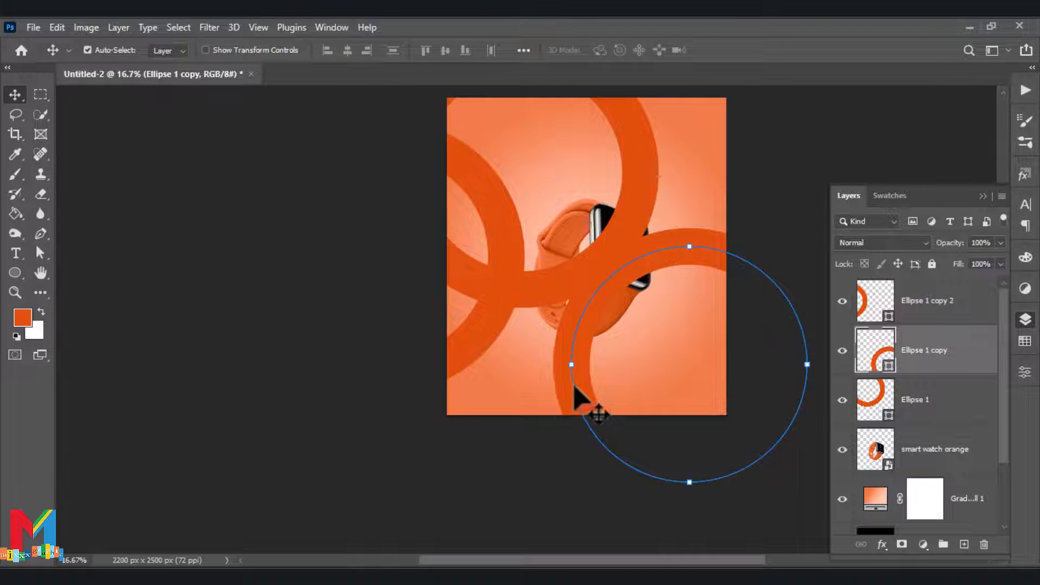
Move the lower-right ring copy further down and right so only its arc crosses the canvas corner
drag(576, 399, 621, 469)
scroll(619, 449, up, 2)
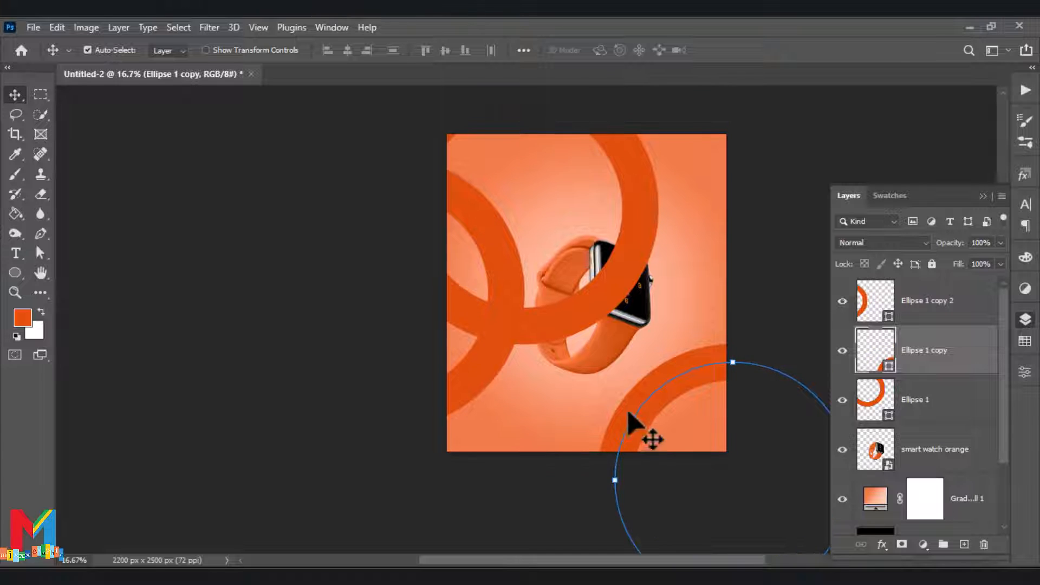
scroll(665, 423, up, 1)
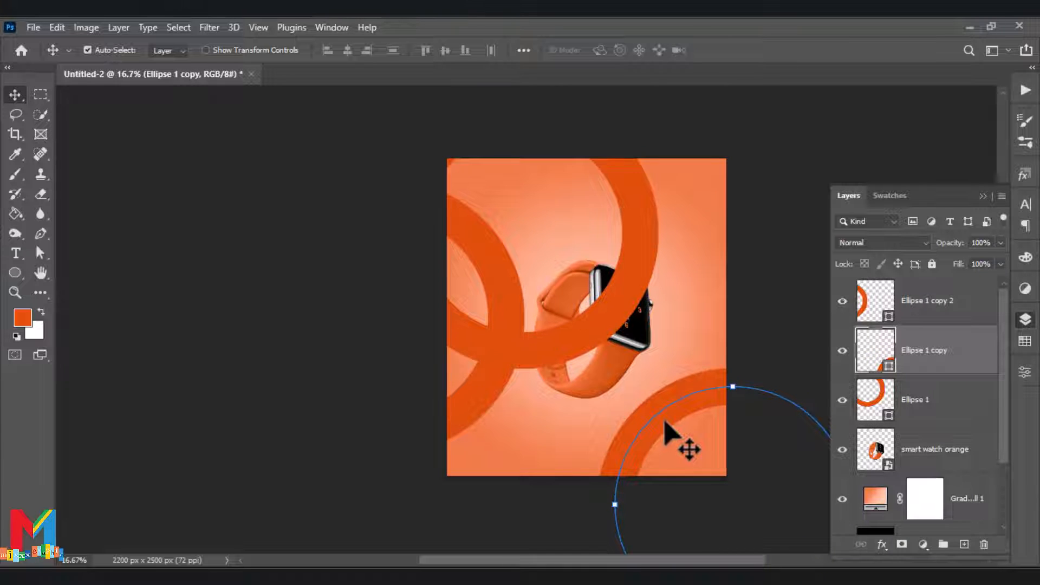
drag(656, 425, 664, 437)
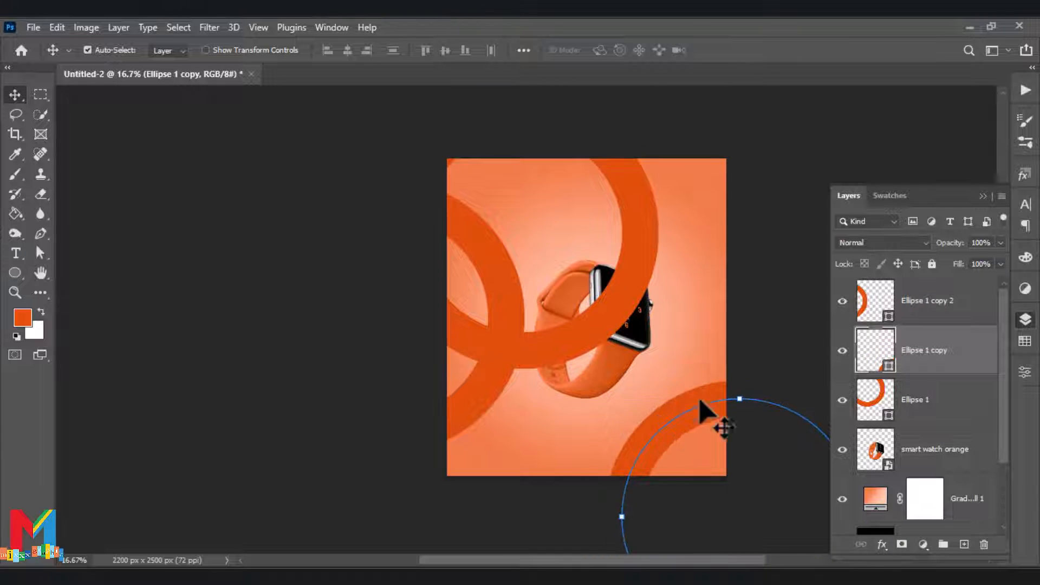
Duplicate the lower-right ring and place the copy across the canvas's upper edge, overlapping the central ring
drag(873, 317, 964, 544)
drag(436, 441, 690, 197)
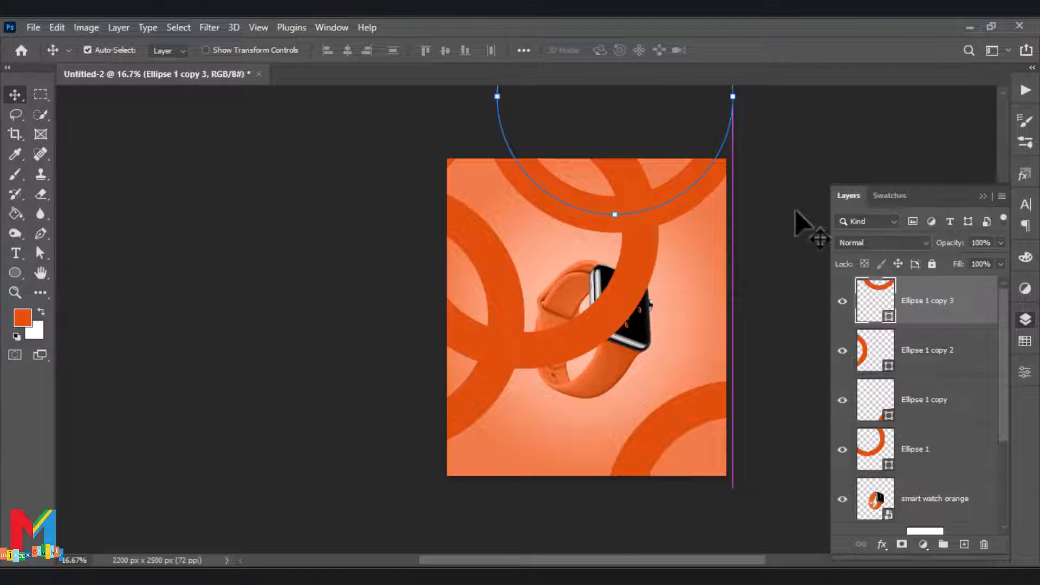
click(801, 213)
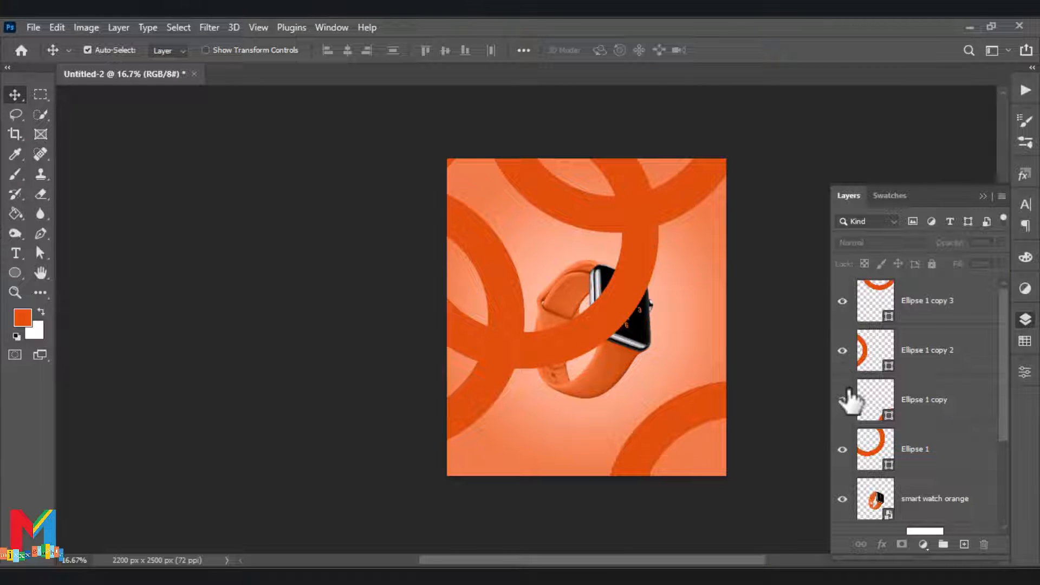
Add a layer mask to the Ellipse 1 ring, load the watch's outline as a selection, and target the mask
scroll(876, 406, down, 1)
click(875, 409)
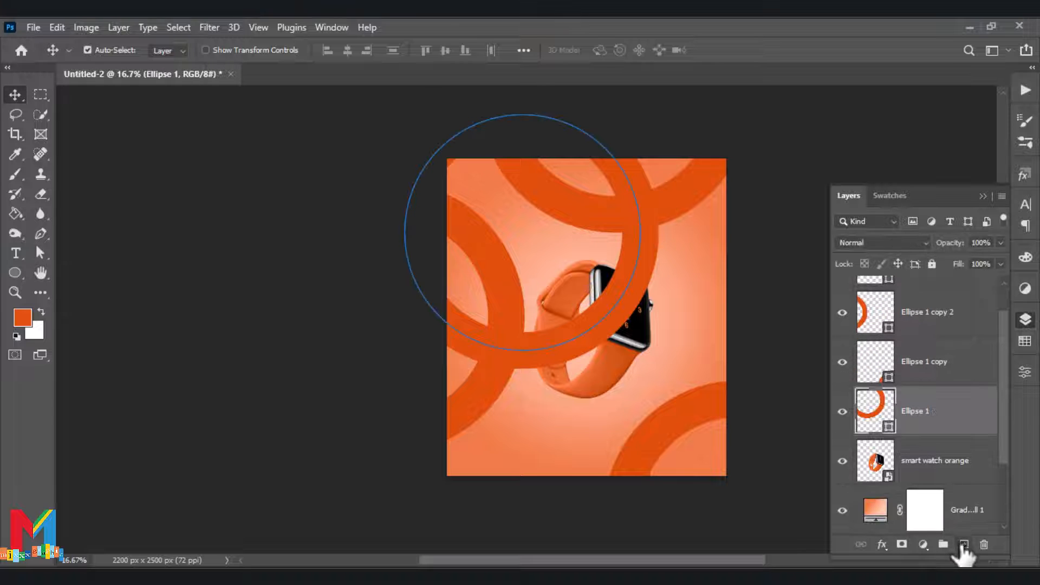
click(901, 543)
click(881, 468)
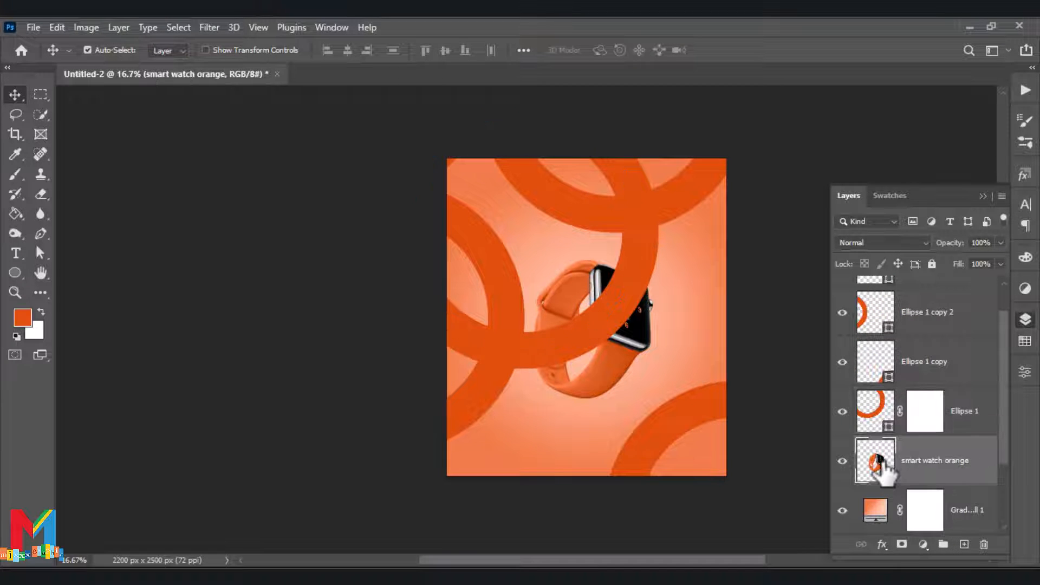
ctrl+click(877, 461)
click(925, 414)
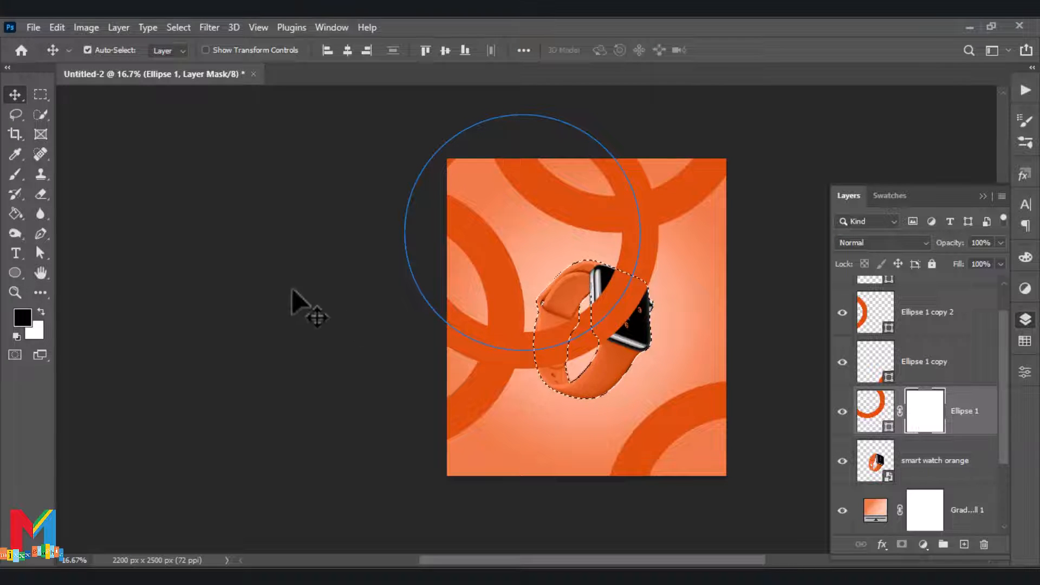
Paint black on the ring's mask over the watch face with a 143 px Hard Round brush, and deselect
click(22, 176)
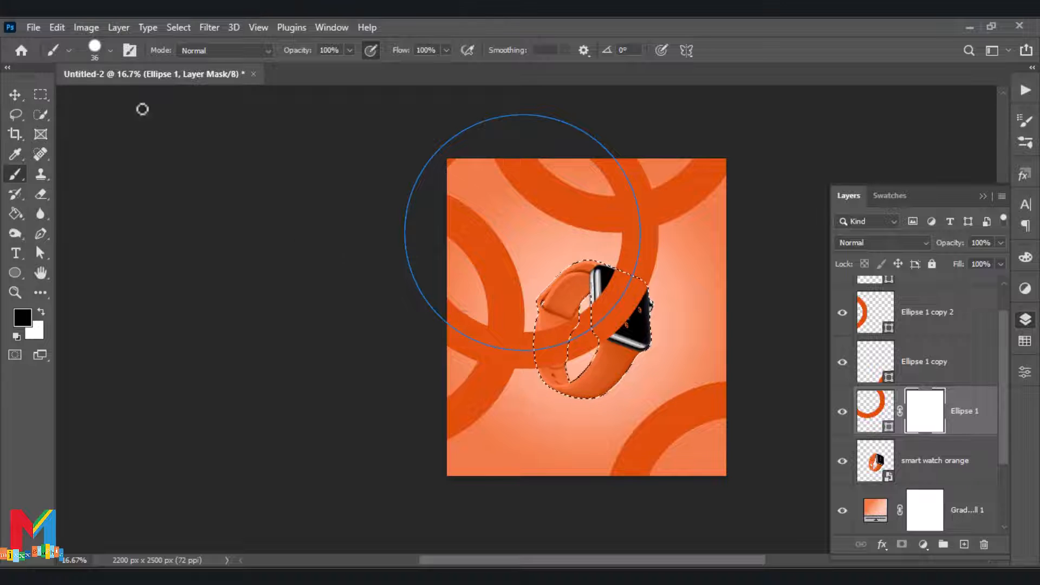
click(110, 51)
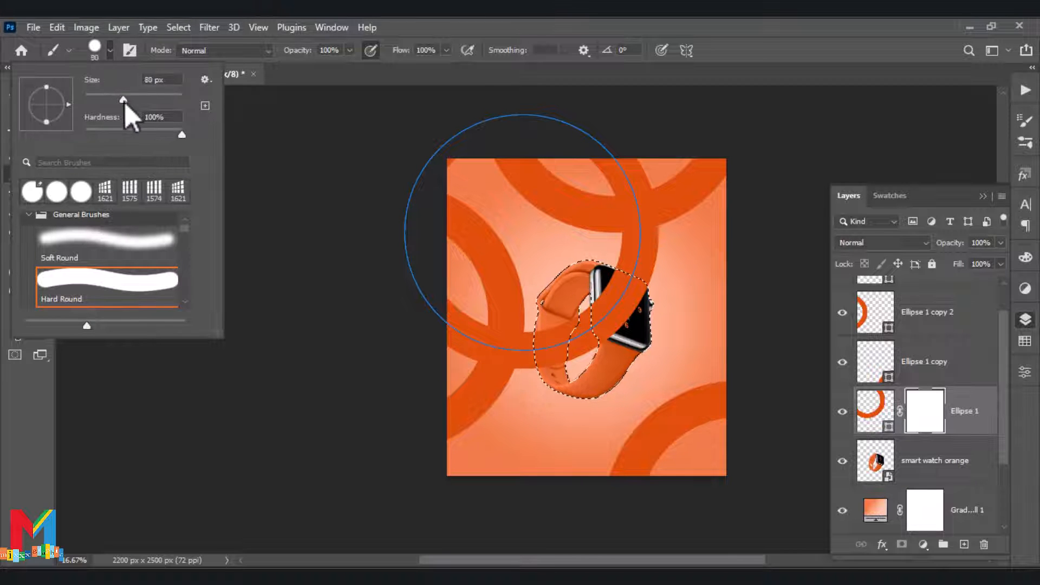
drag(124, 102, 134, 103)
click(14, 445)
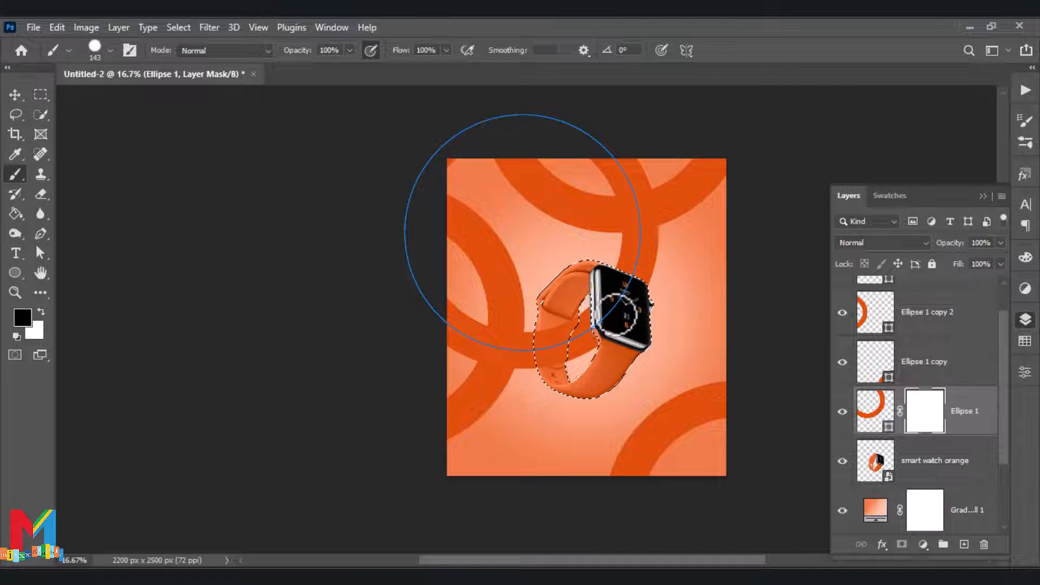
key(alt+BackSpace)
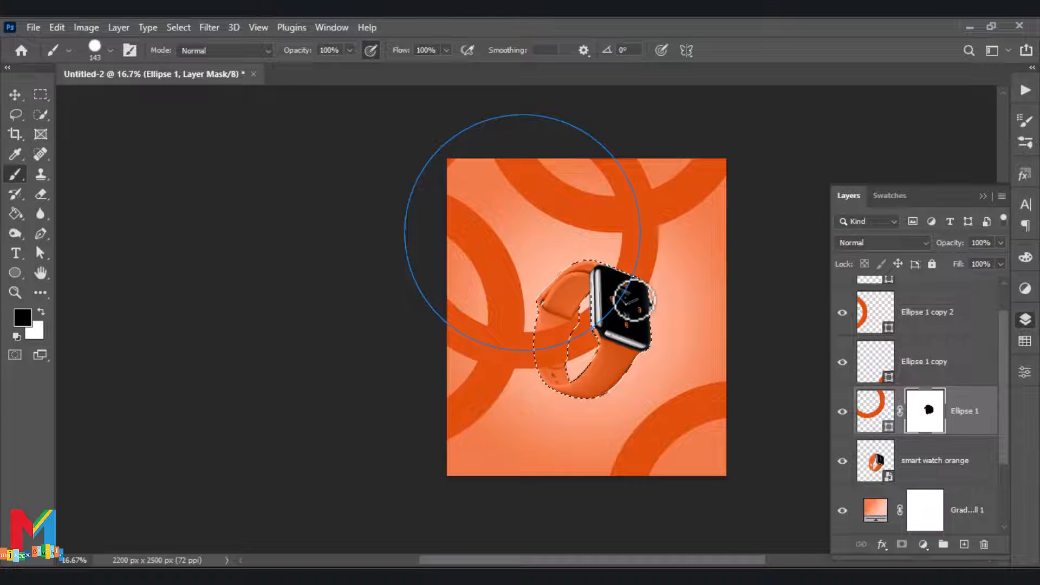
key(ctrl+d)
click(15, 94)
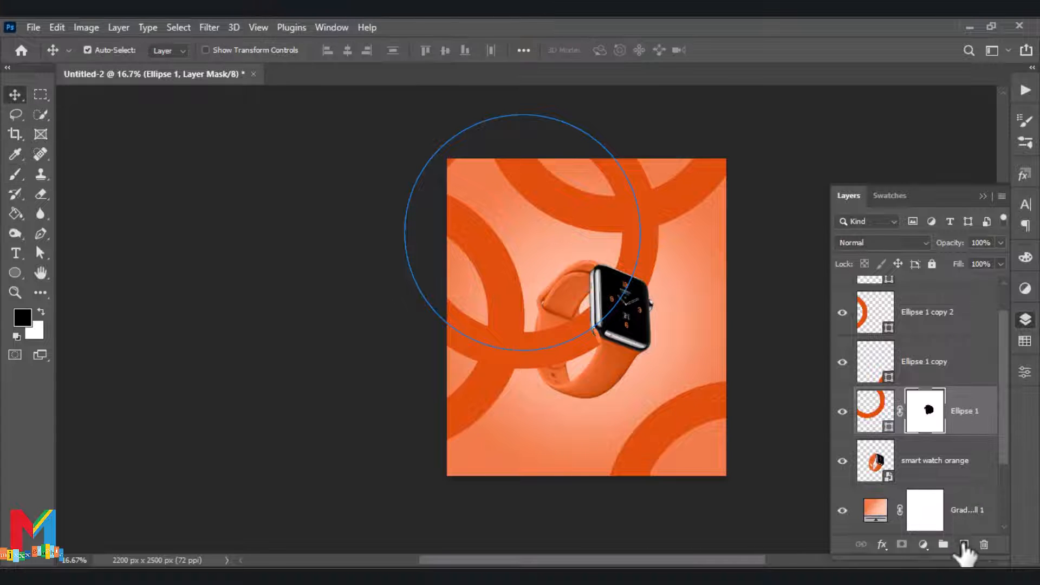
Add a new layer clipped to the masked Ellipse 1 ring and choose dark brown as the foreground color
click(964, 544)
right_click(935, 420)
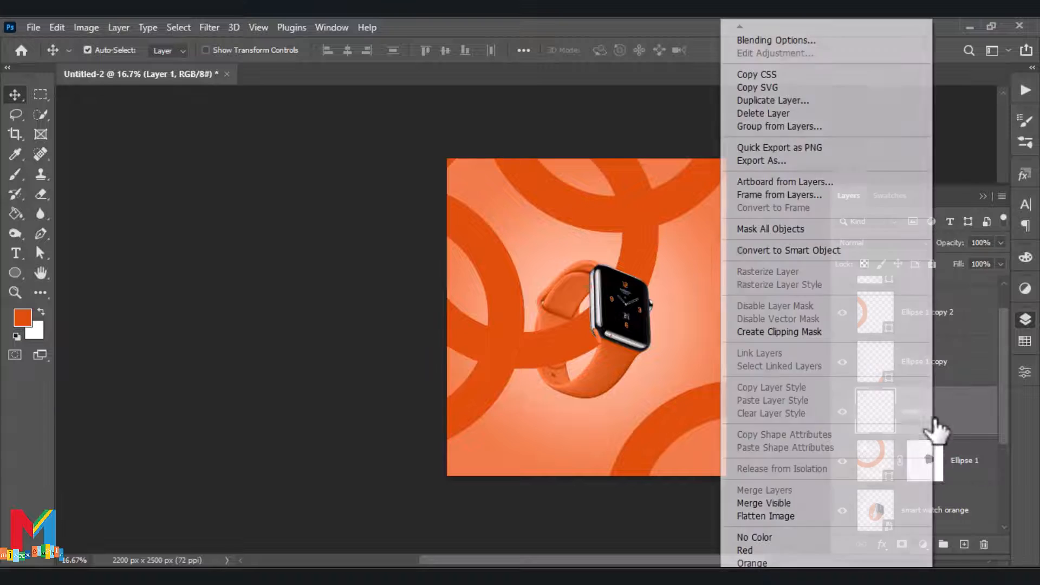
click(833, 333)
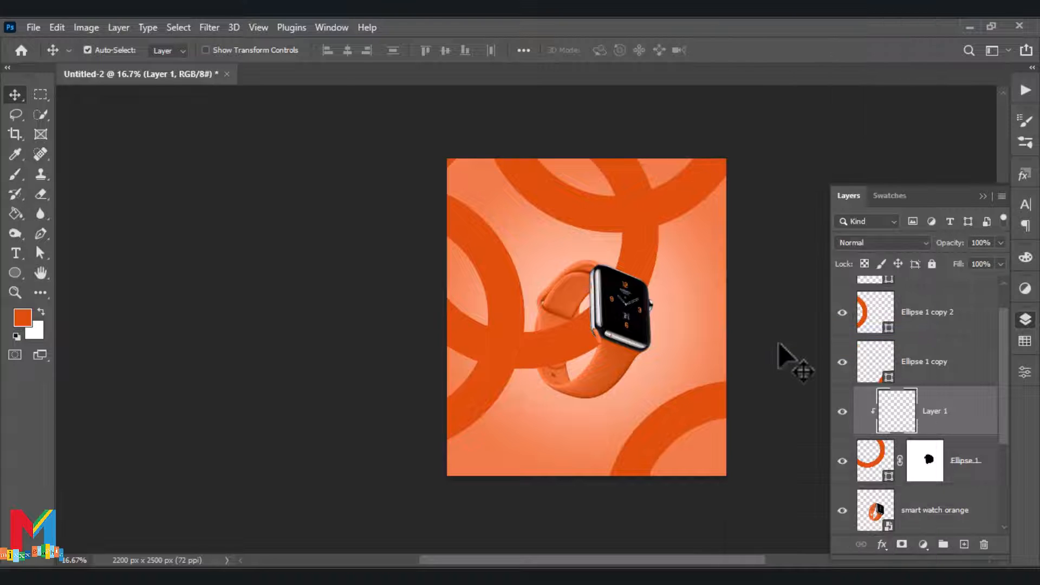
click(19, 176)
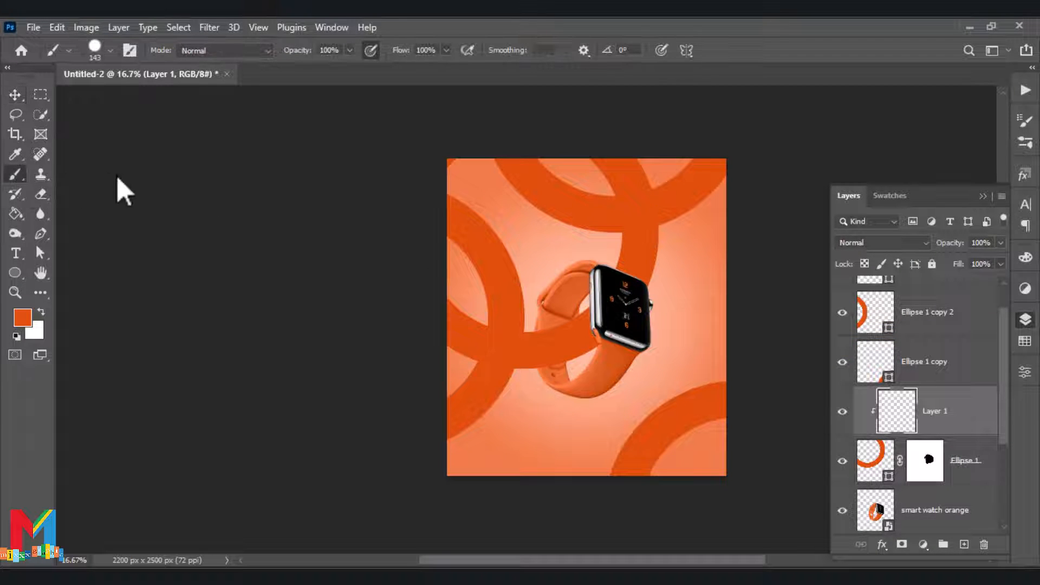
click(109, 50)
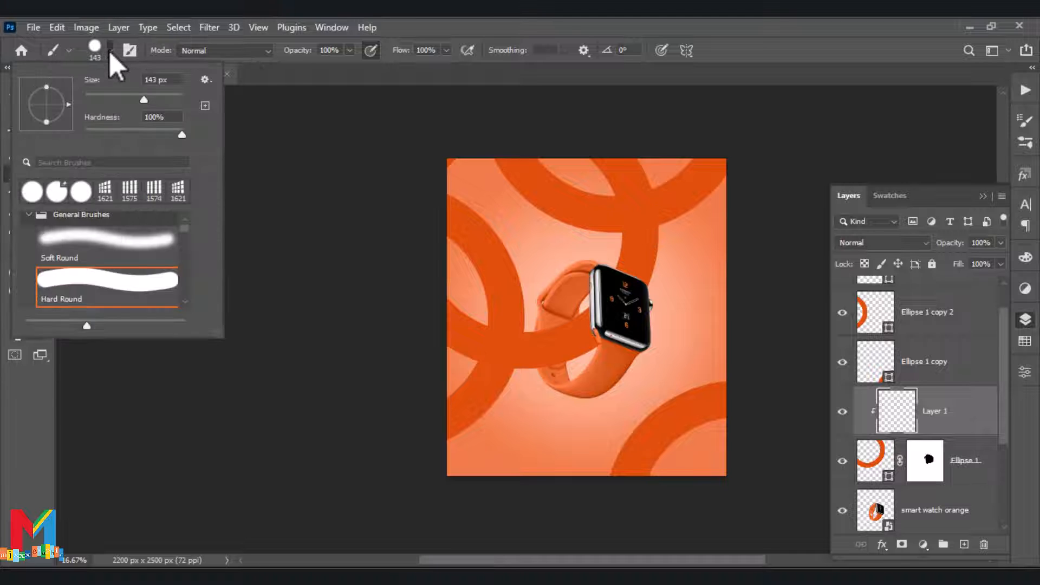
click(108, 50)
click(22, 314)
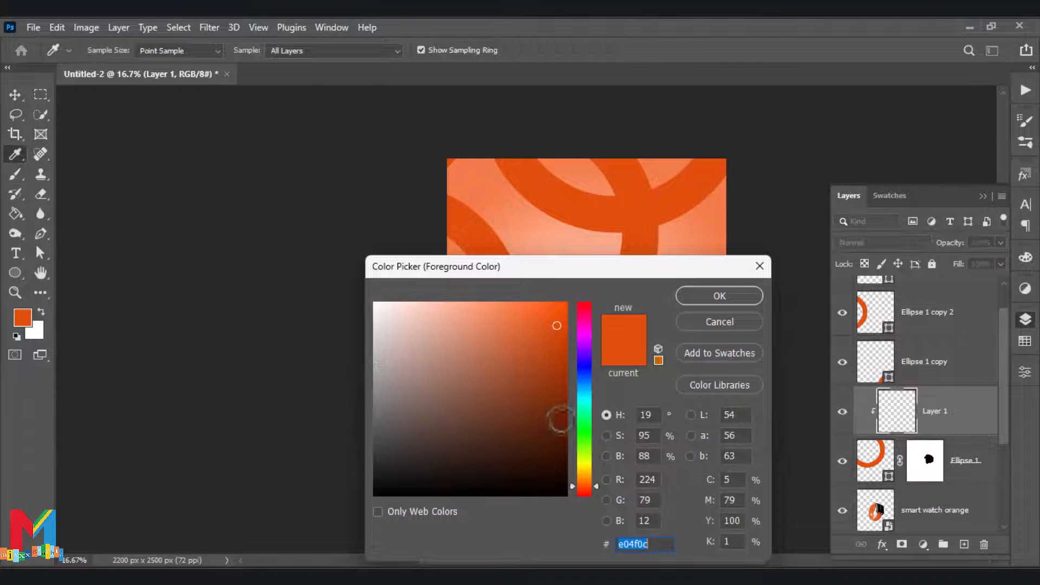
click(558, 437)
click(718, 296)
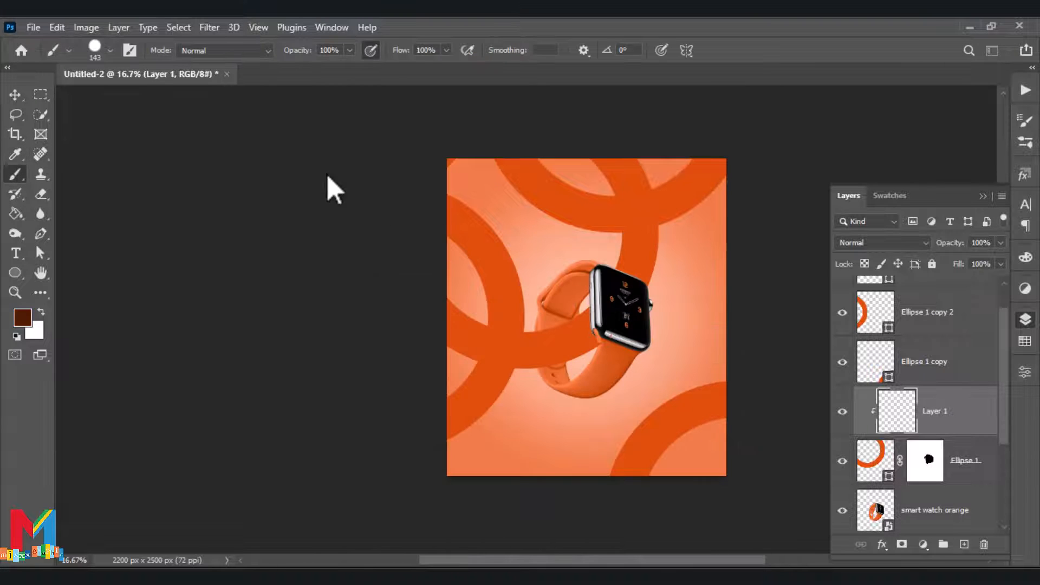
Paint shadows on the clipped layer where the ring meets the watch and the other rings, using the Soft Round Pressure Size brush
click(109, 50)
scroll(156, 255, down, 2)
click(158, 263)
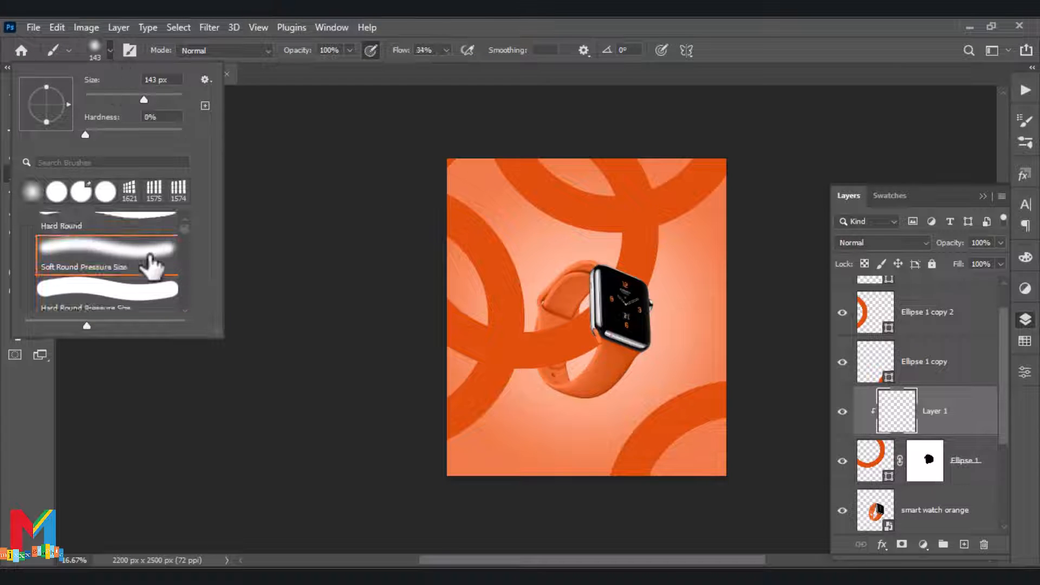
click(223, 401)
mouse_move(584, 321)
mouse_down()
mouse_move(598, 353)
mouse_move(588, 307)
mouse_up()
drag(620, 273, 652, 287)
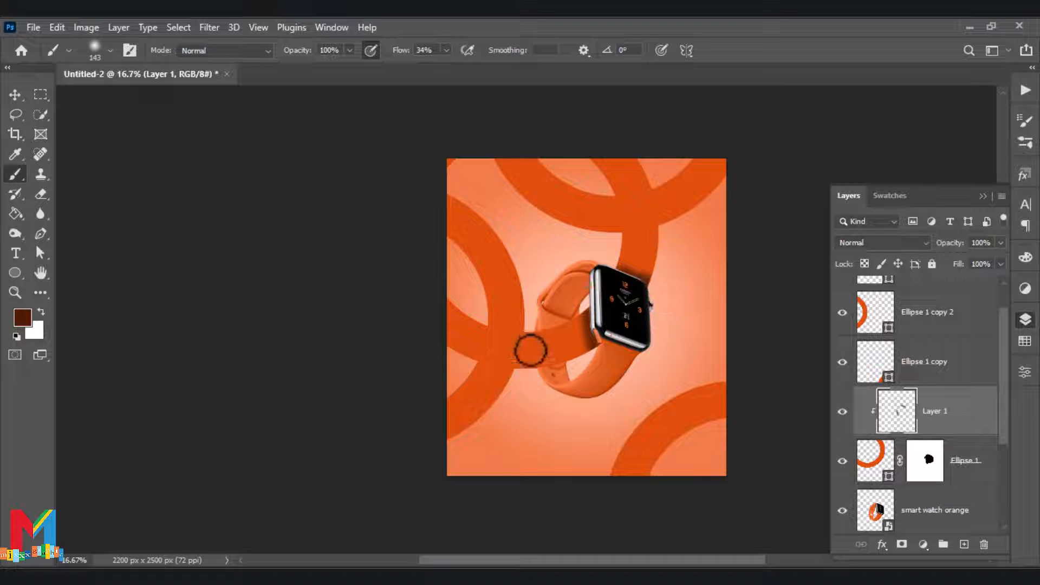
mouse_move(529, 348)
mouse_down()
mouse_move(513, 373)
mouse_move(484, 342)
mouse_move(488, 332)
mouse_move(476, 368)
mouse_up()
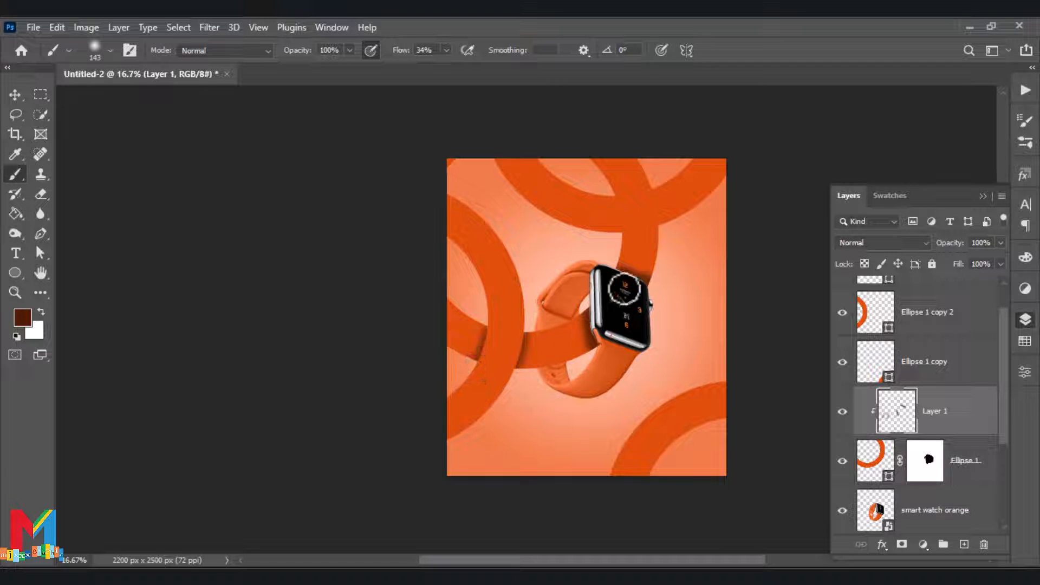
drag(615, 191, 657, 179)
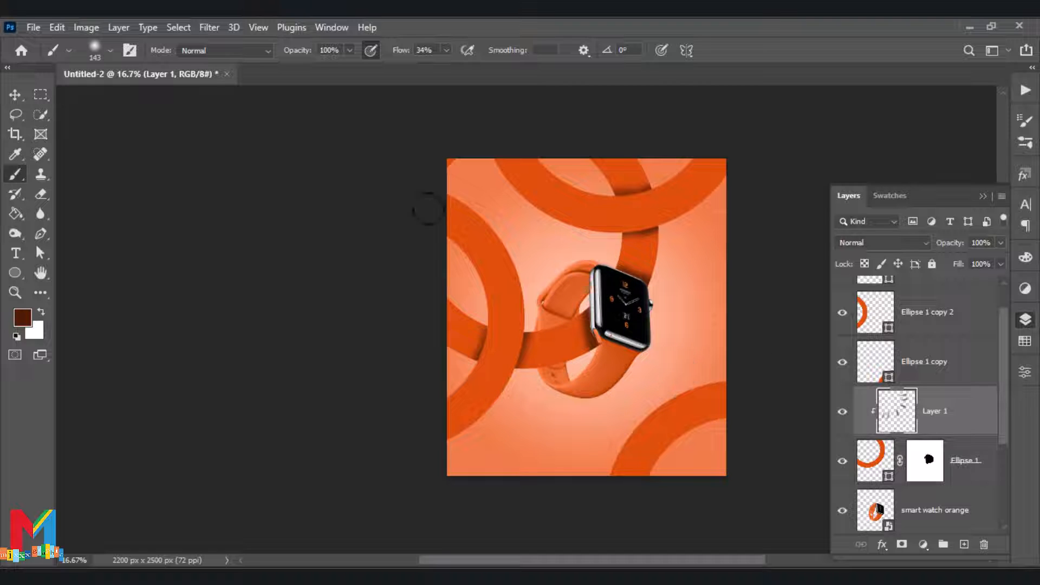
Apply a Gaussian Blur with a radius of 115.8 pixels to the painted shadow layer
click(179, 28)
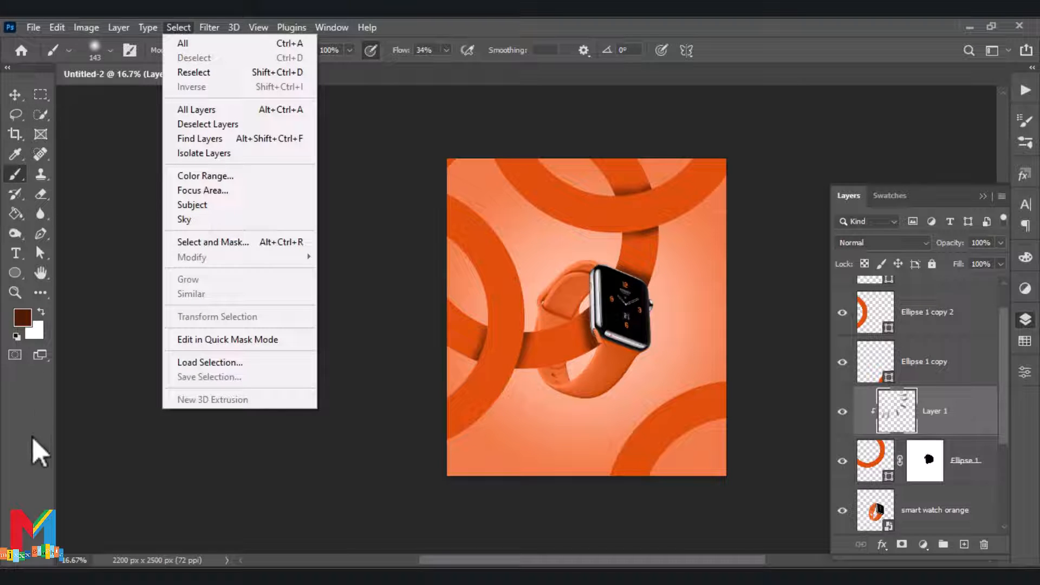
mouse_move(209, 27)
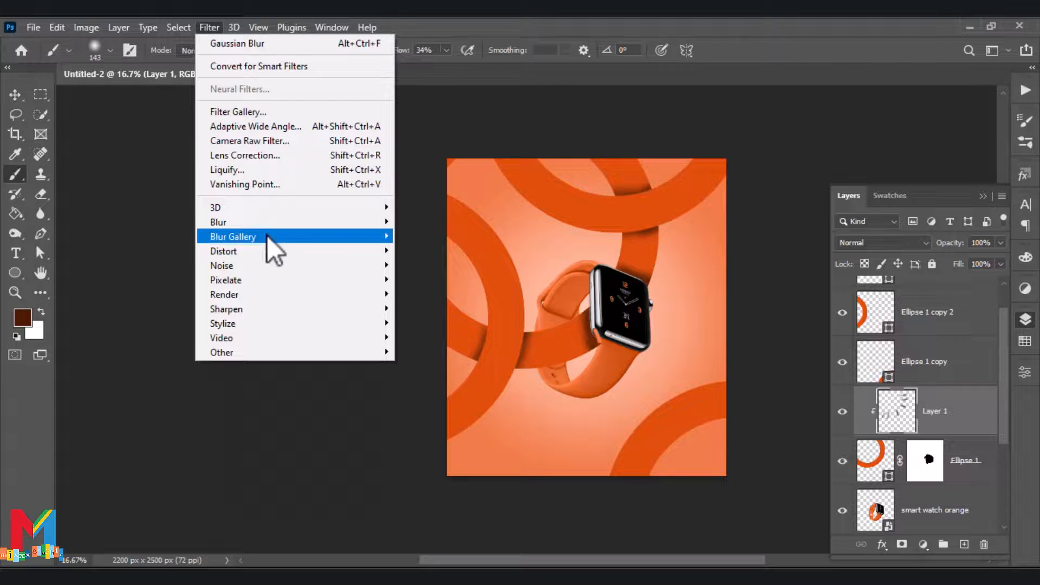
mouse_move(268, 235)
click(421, 278)
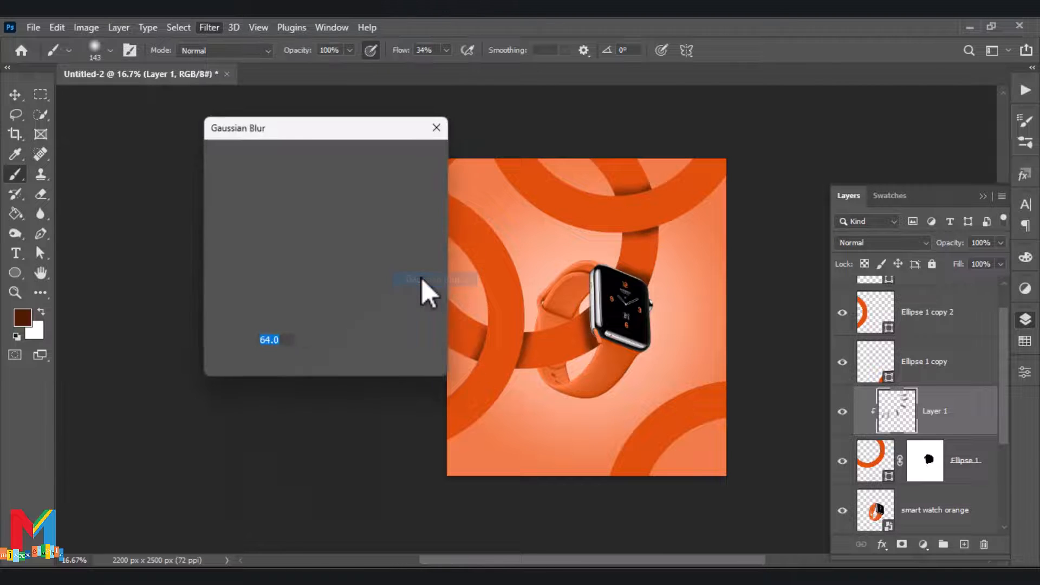
drag(301, 365, 309, 366)
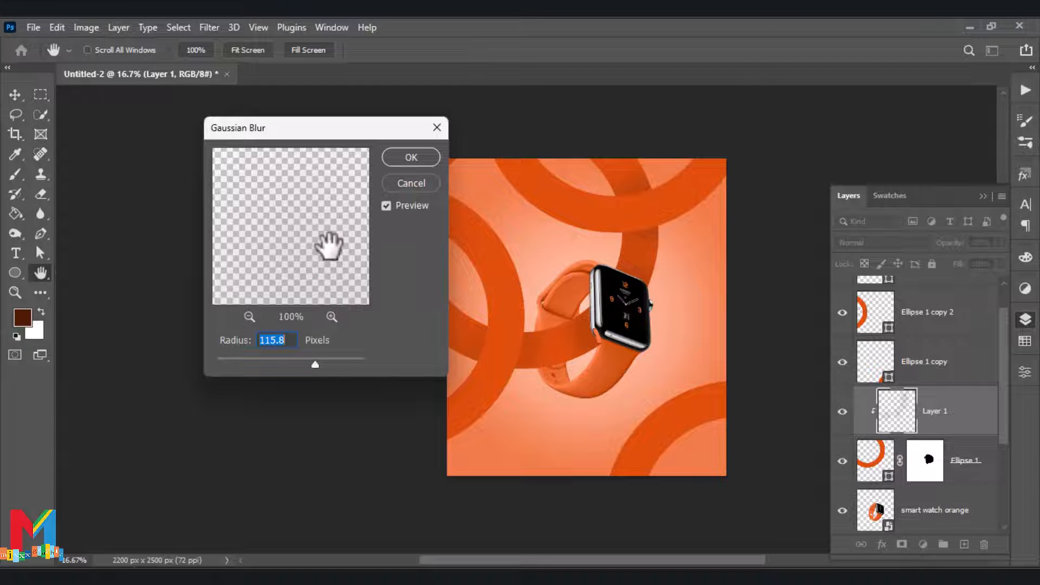
click(402, 160)
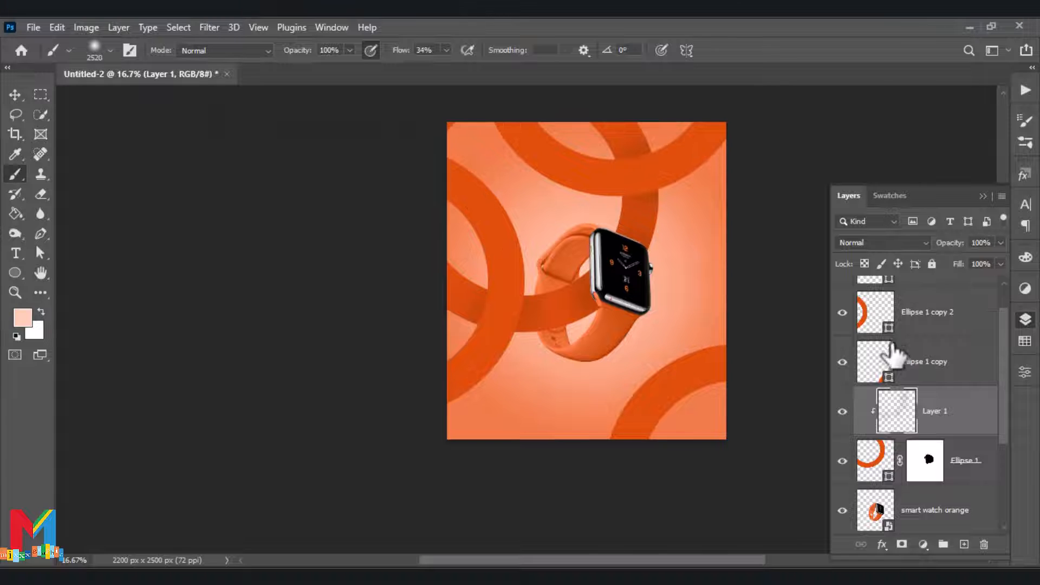
Clip a new layer to the left-edge ring and paint a pale peach highlight on it with the 2520 px soft brush
scroll(895, 349, up, 1)
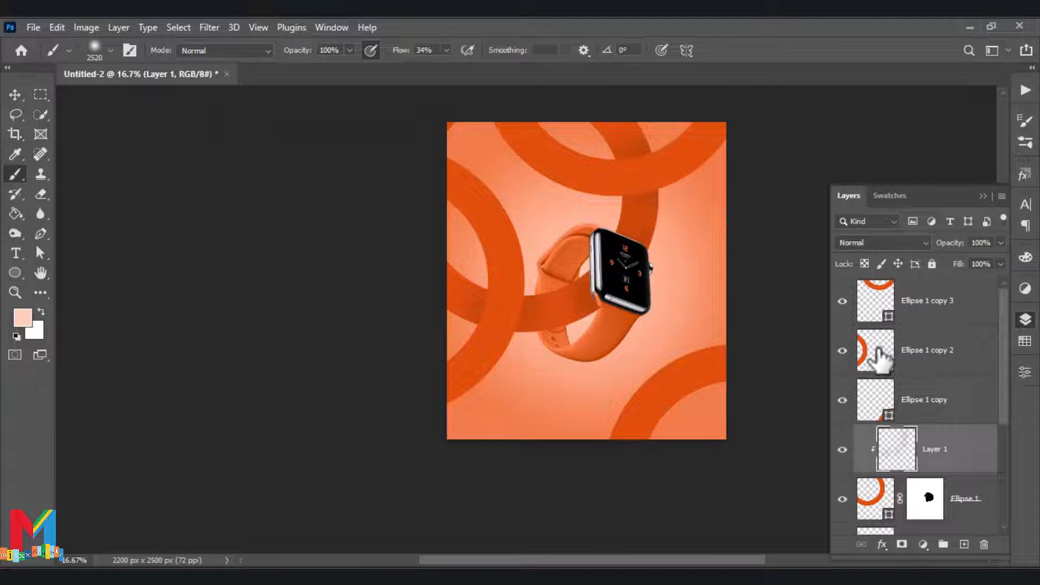
click(880, 360)
click(964, 544)
right_click(926, 368)
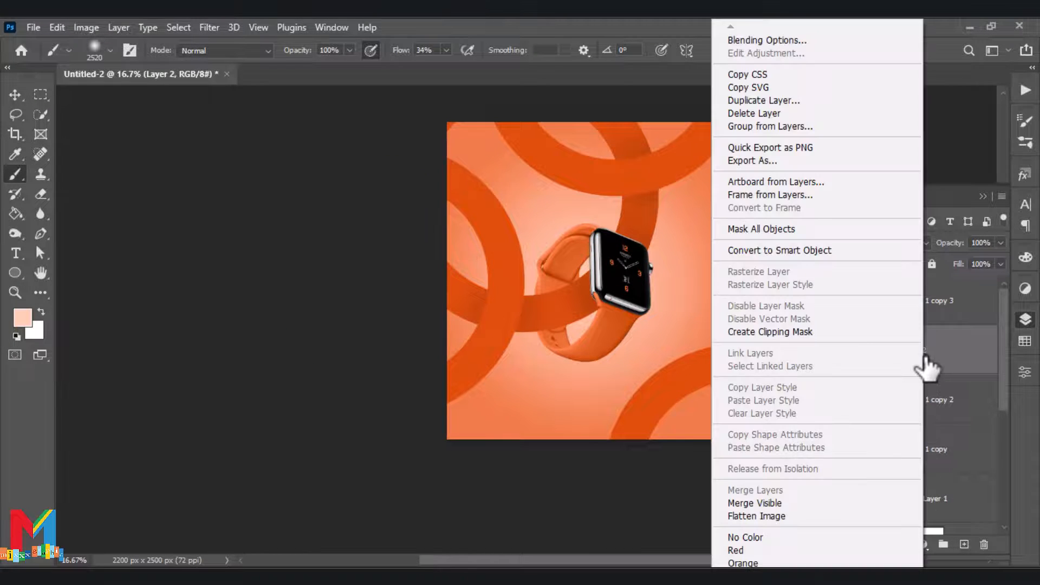
click(853, 334)
click(424, 153)
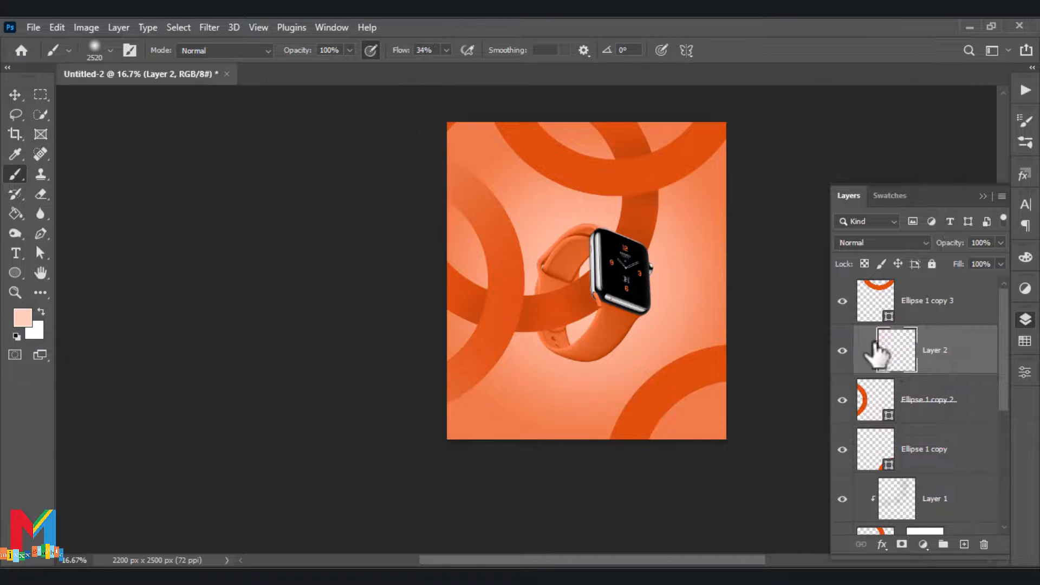
Clip a new layer to the upper-edge ring, paint a pale peach highlight fading its right arm, and deselect all layers
click(902, 311)
click(964, 544)
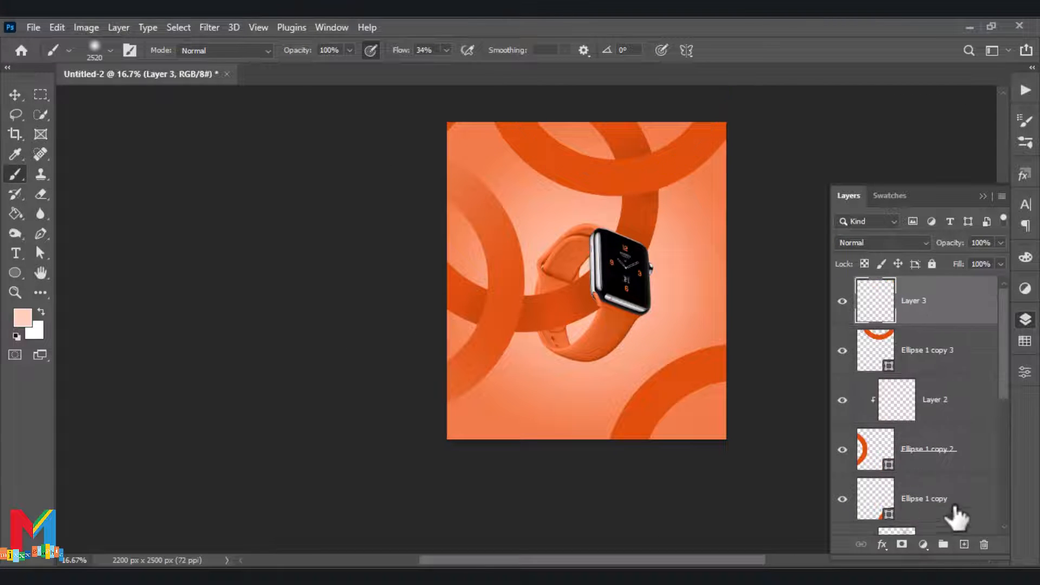
right_click(927, 311)
click(864, 333)
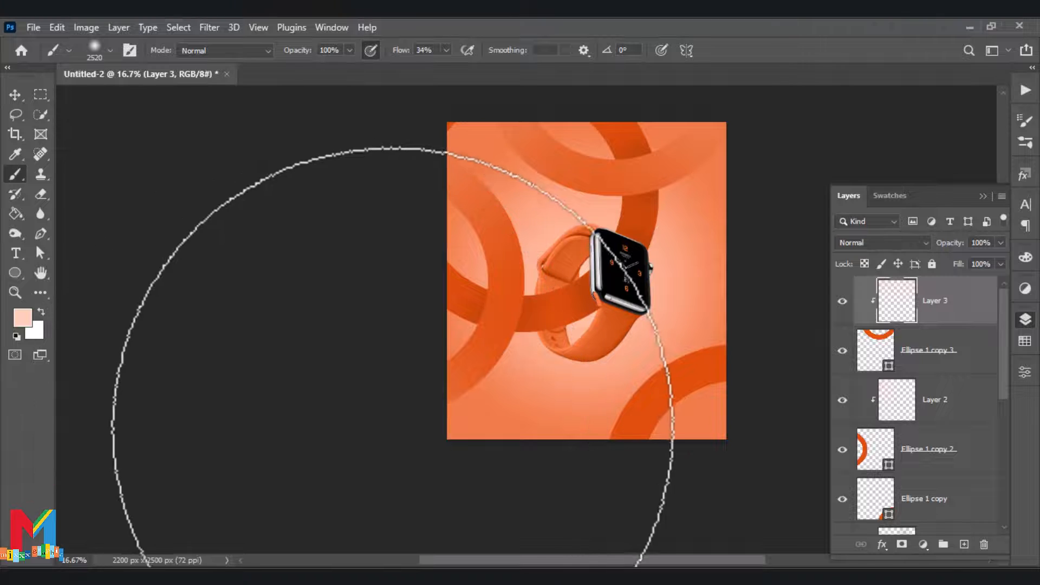
click(888, 417)
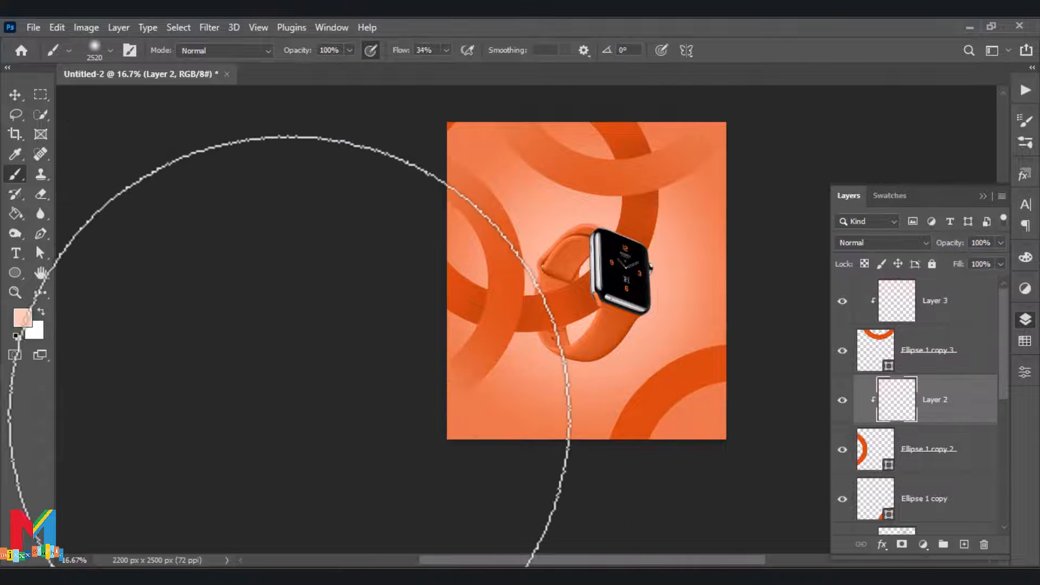
key(v)
click(319, 189)
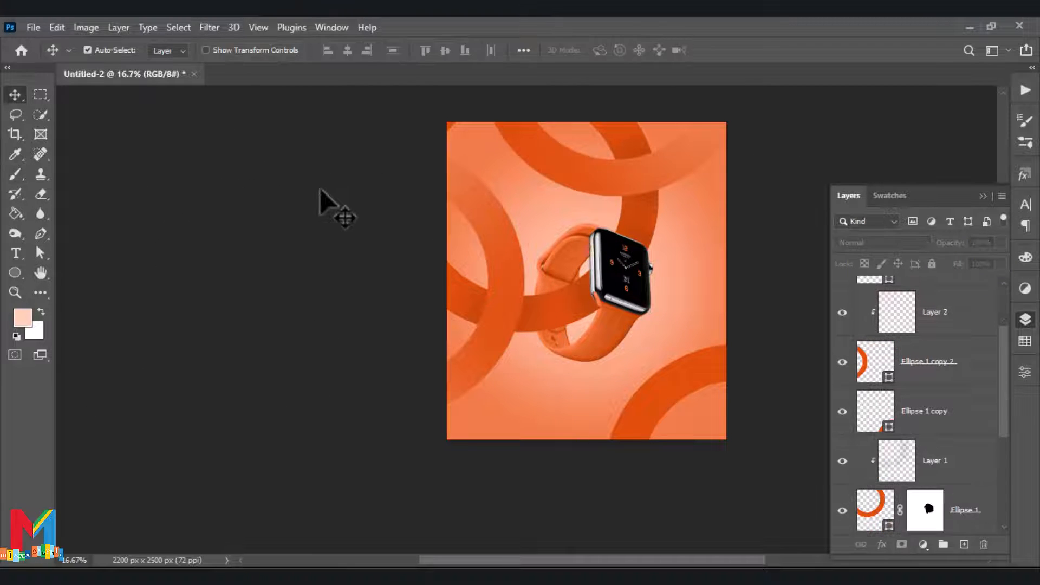
Erase the stray bit of the large Ellipse 1 ring at the poster's upper-left corner with the 180 px Eraser
key(ctrl+plus)
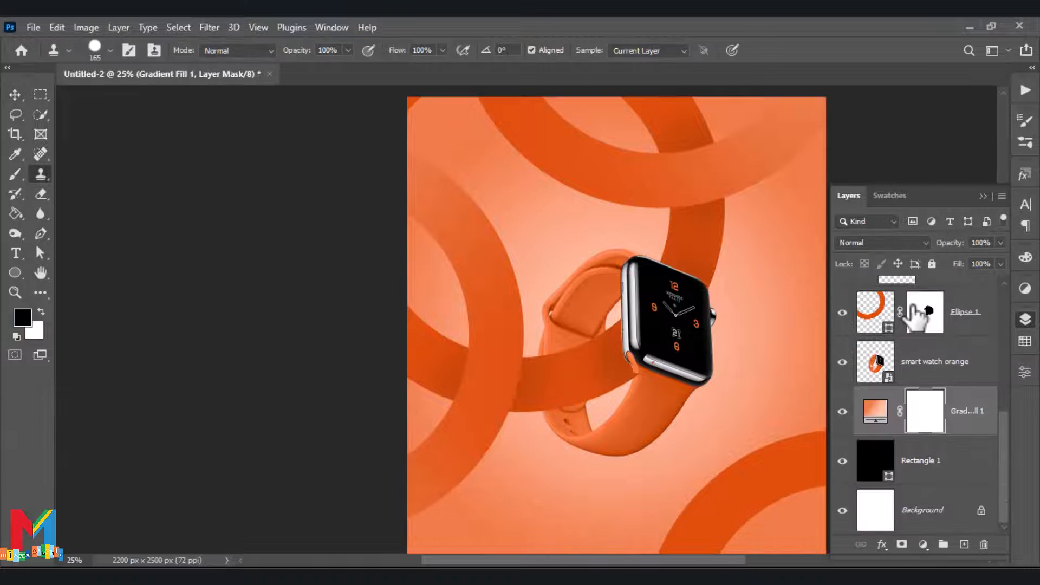
scroll(867, 379, up, 2)
click(842, 412)
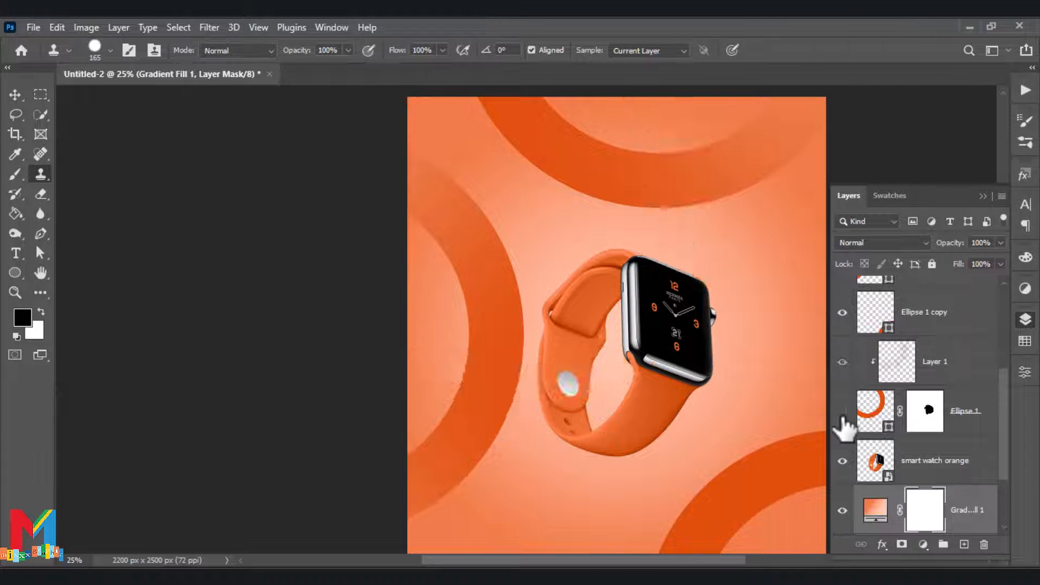
click(842, 413)
click(875, 411)
key(e)
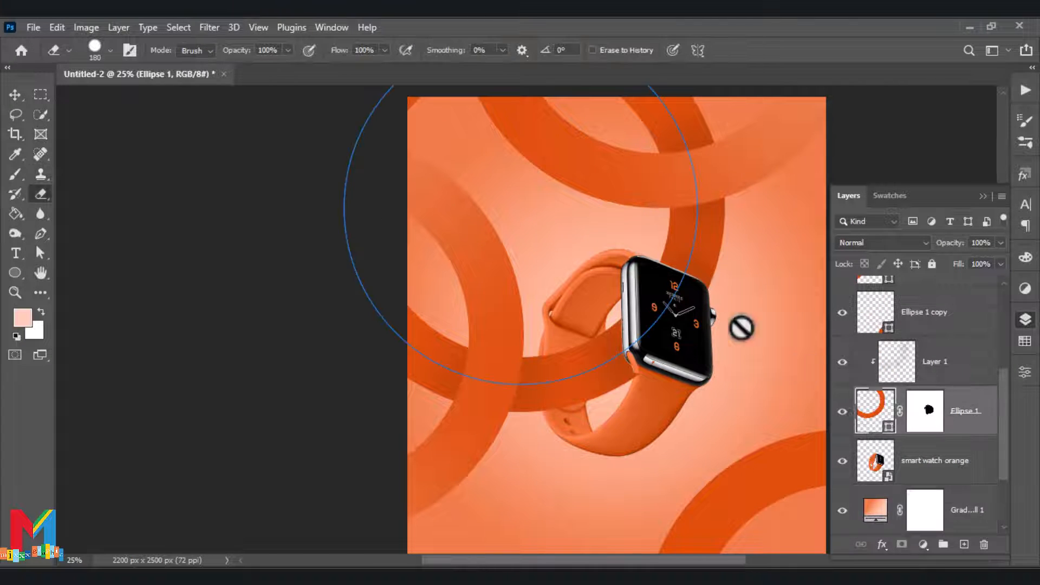
click(414, 109)
click(449, 234)
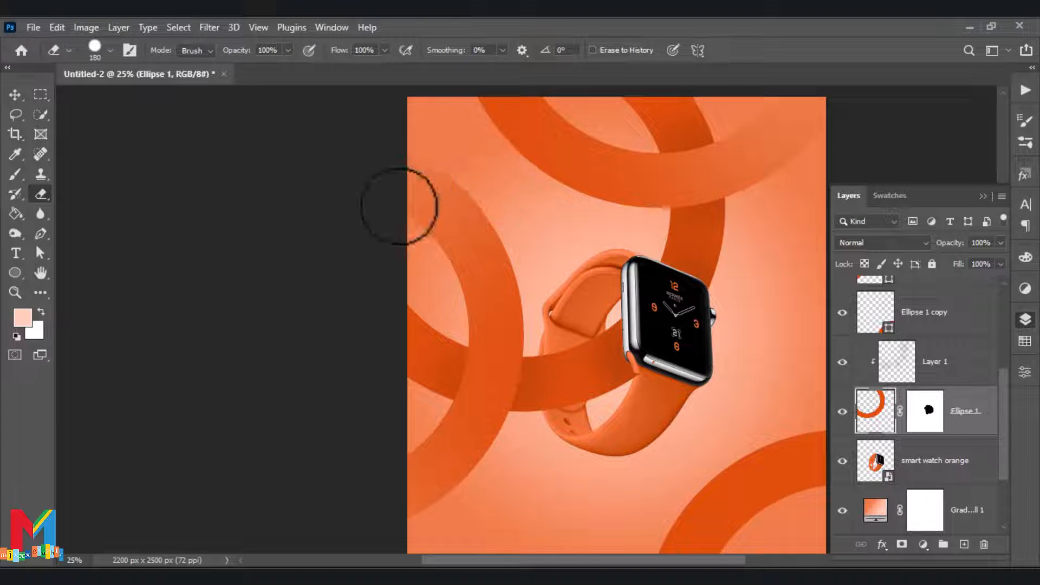
click(983, 196)
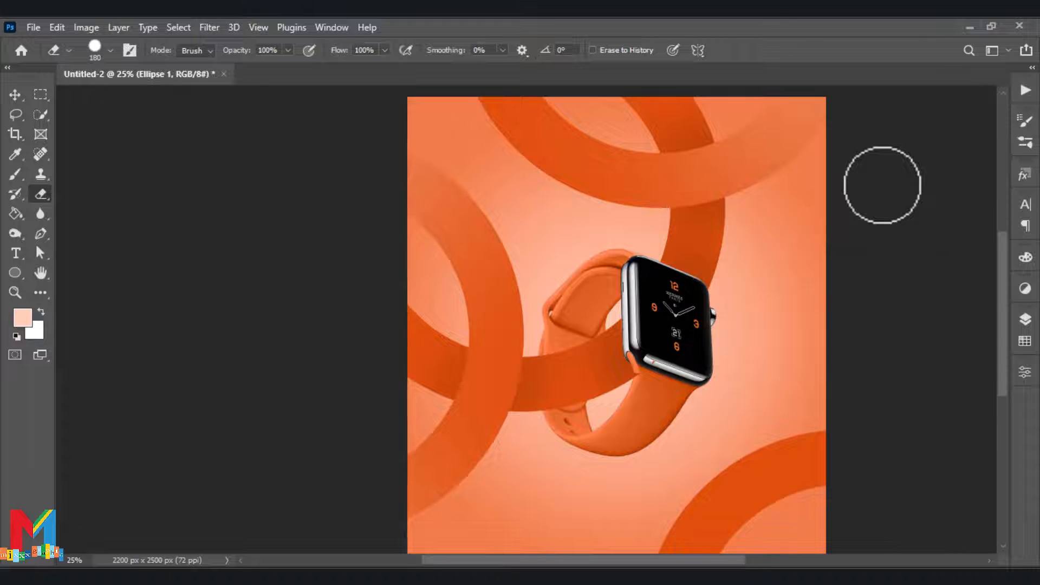
key(ctrl+minus)
key(F7)
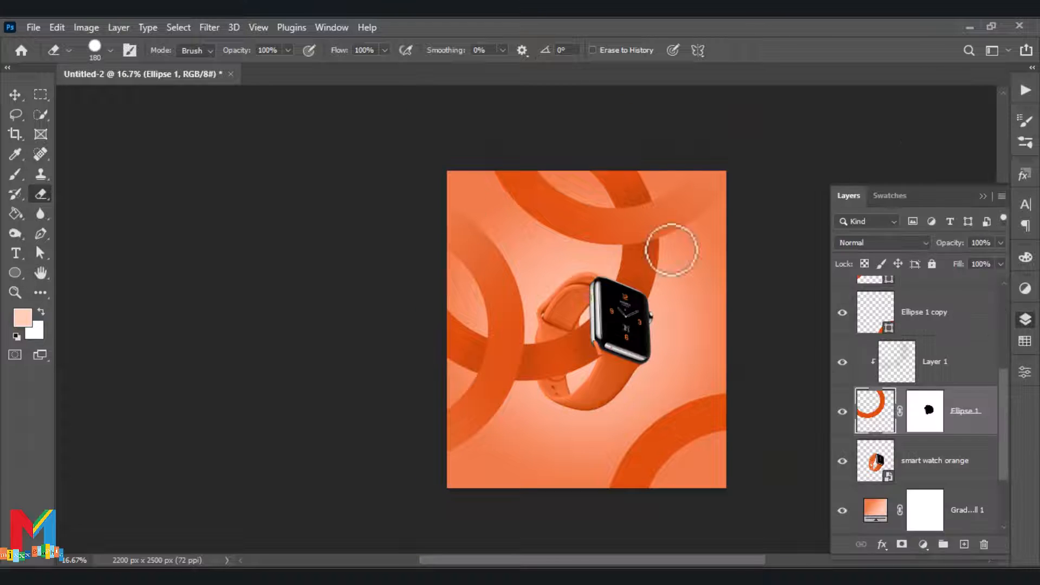
Add an Inner Shadow to the lower-right ring with Multiply blending, 35% opacity, angle -36°, distance 45 px and size 7 px
click(15, 95)
click(671, 425)
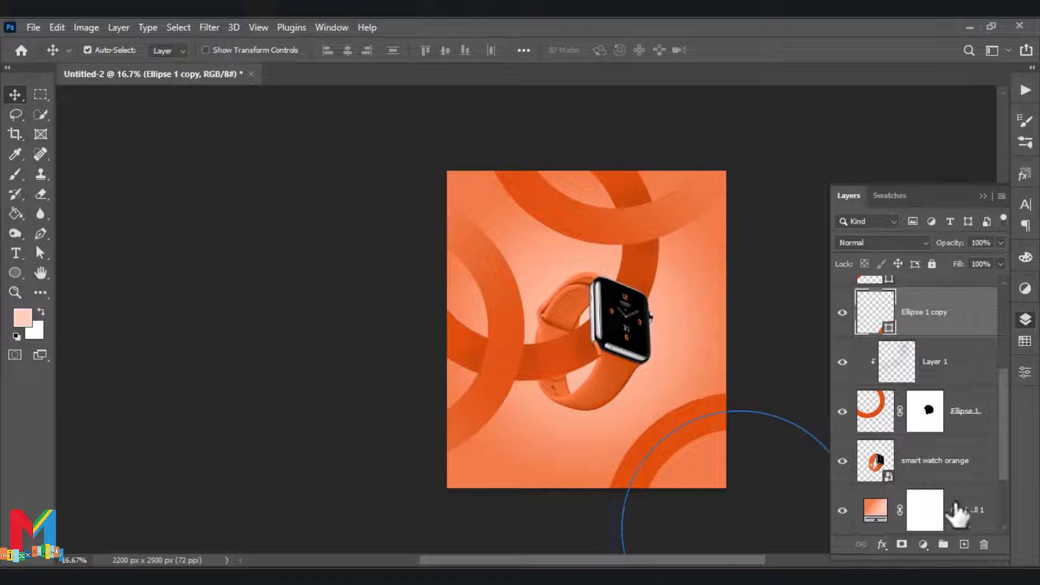
right_click(951, 322)
click(797, 44)
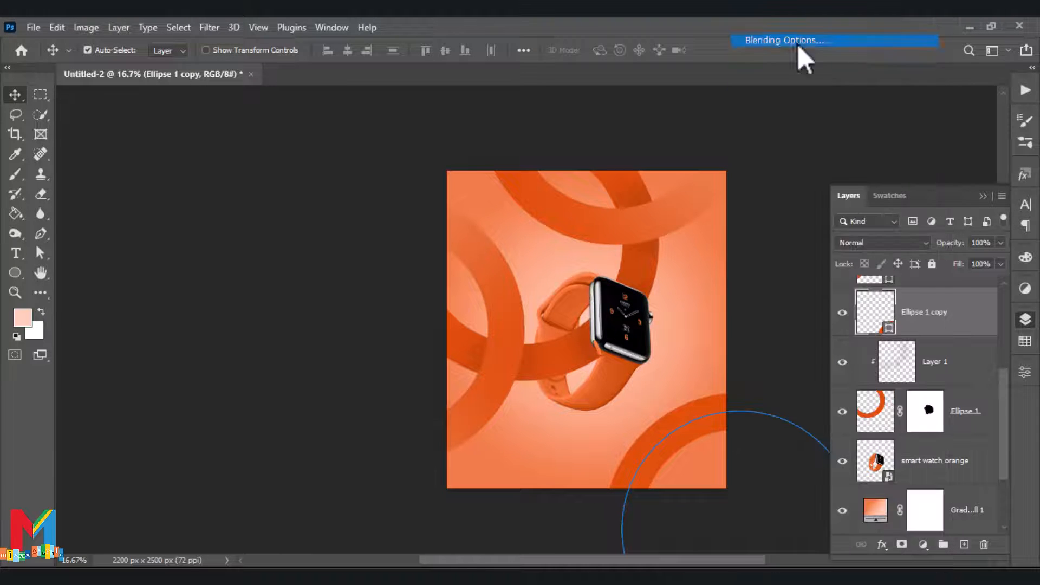
drag(499, 202, 359, 138)
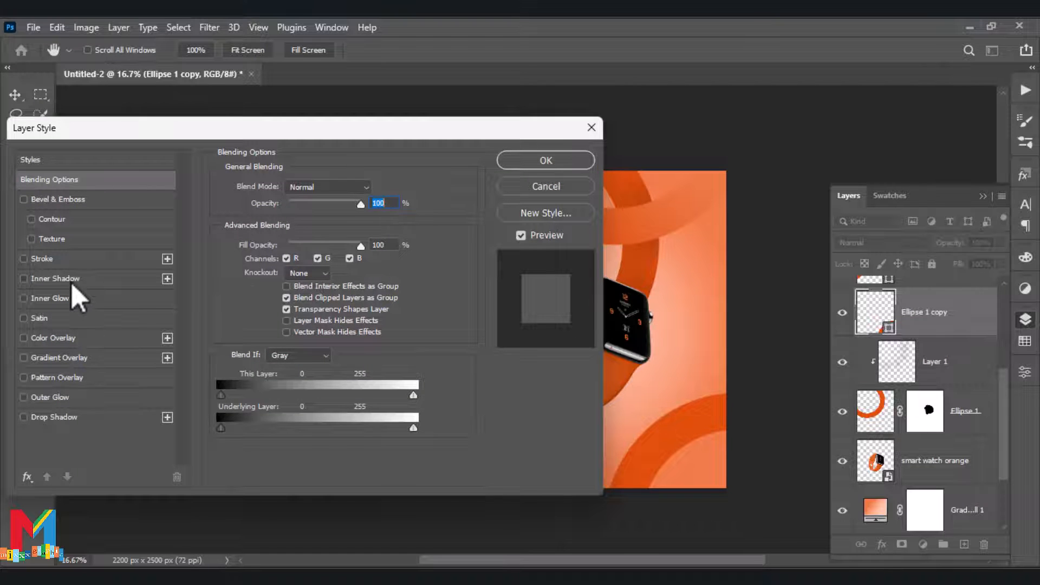
click(55, 279)
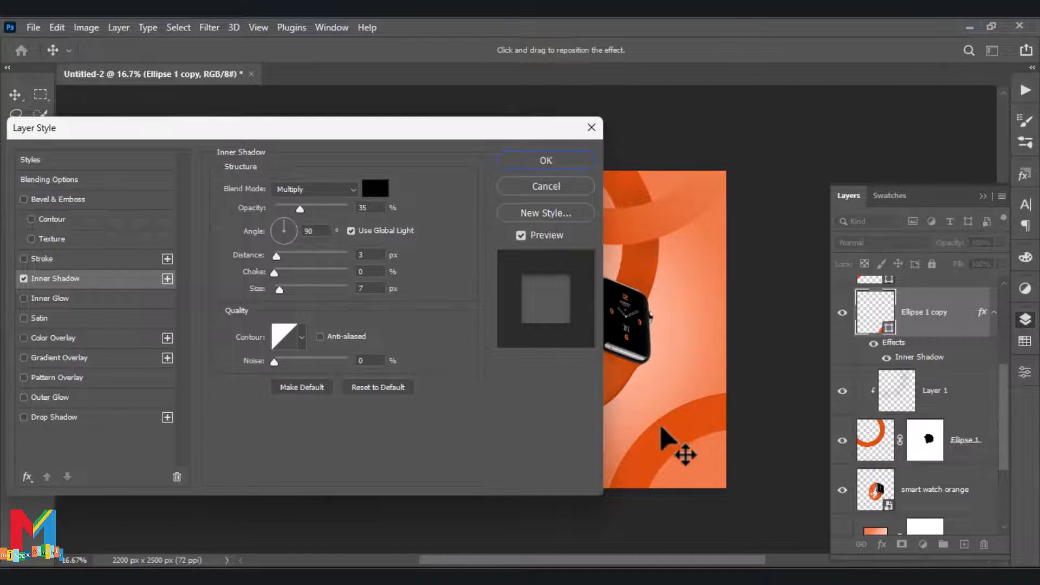
mouse_move(666, 441)
mouse_down()
mouse_move(673, 450)
mouse_move(665, 431)
mouse_up()
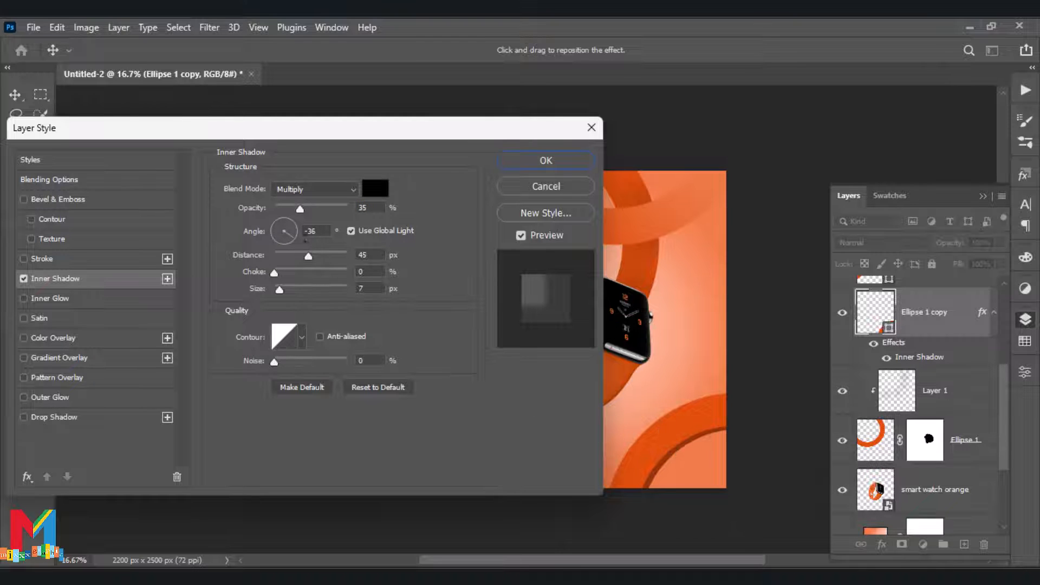
click(302, 209)
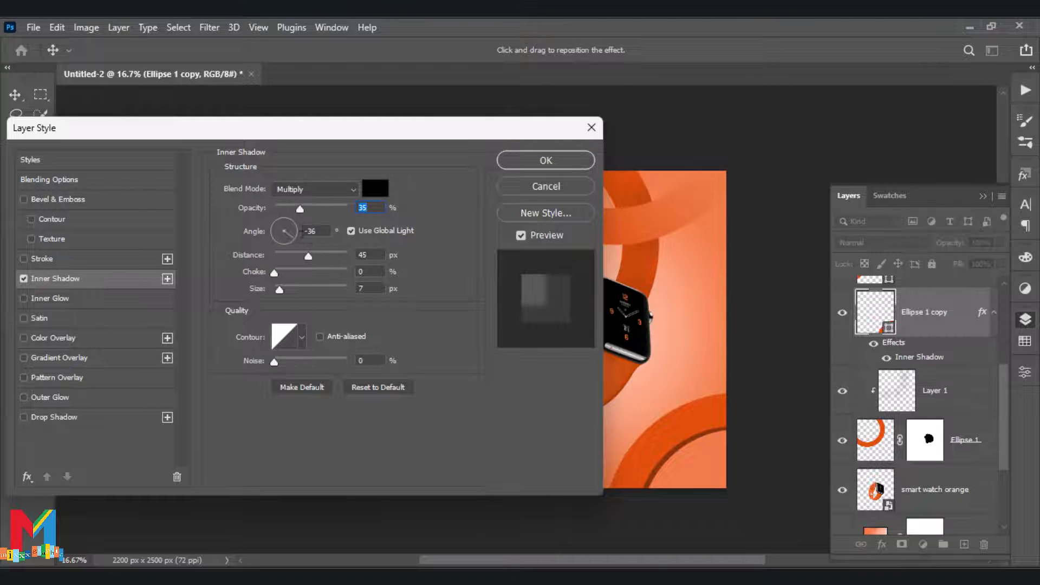
click(518, 165)
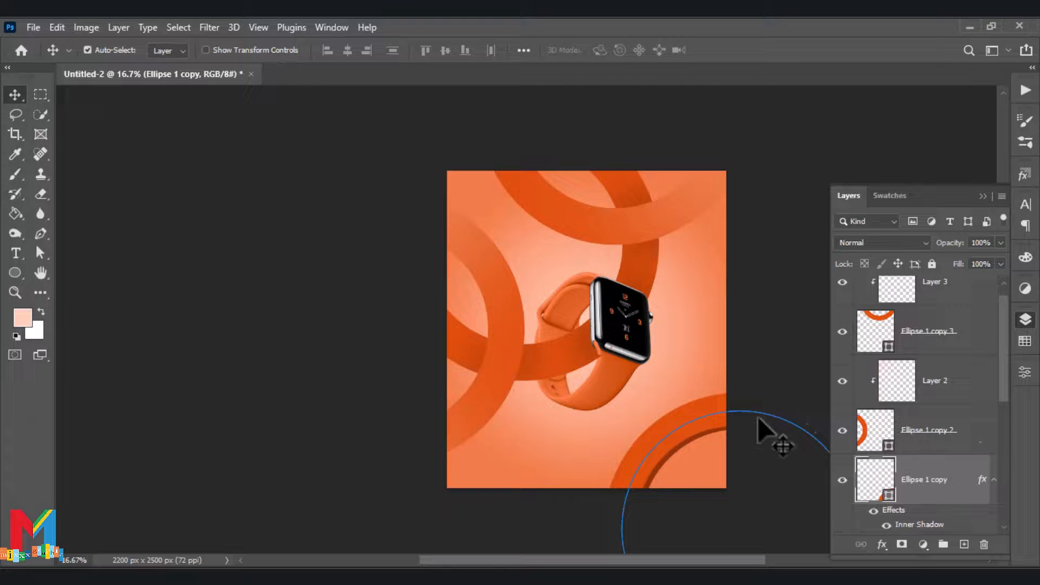
Clip a new layer to the lower-right ring and paint a pale peach highlight on it with the 2520 px brush at 49% opacity
scroll(984, 441, down, 3)
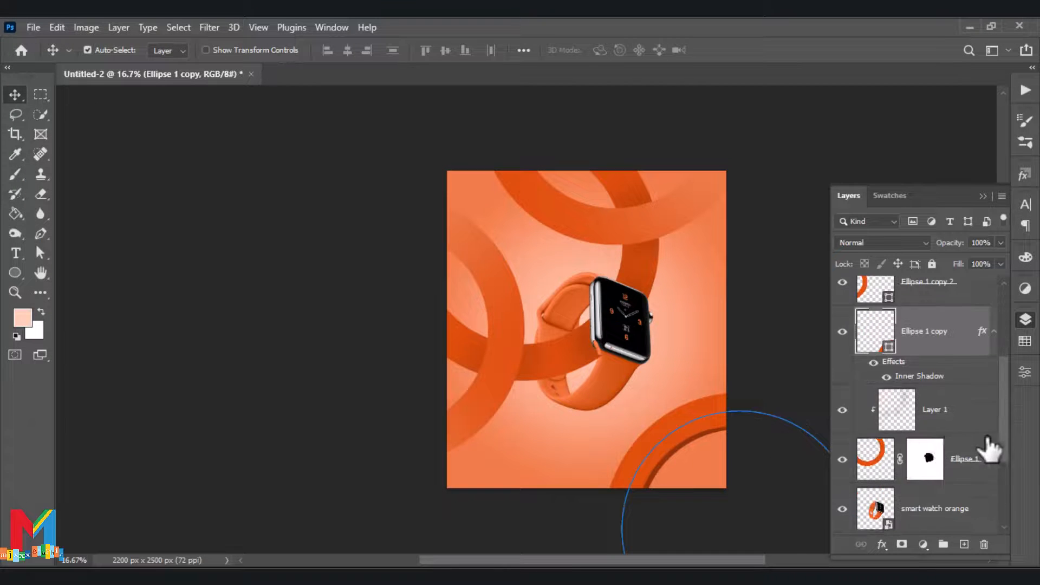
scroll(940, 441, up, 1)
click(964, 544)
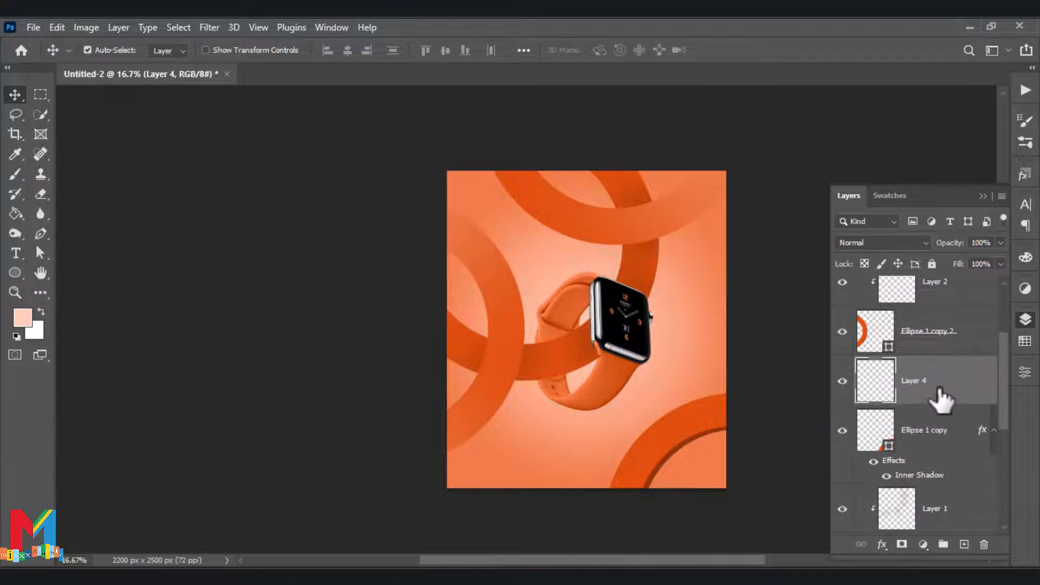
right_click(942, 399)
click(866, 337)
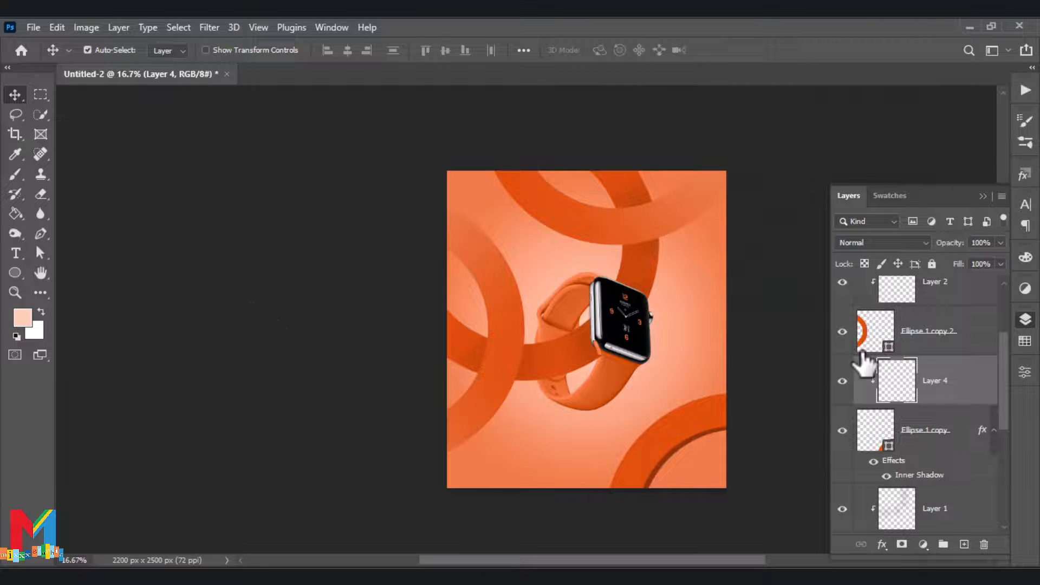
click(18, 177)
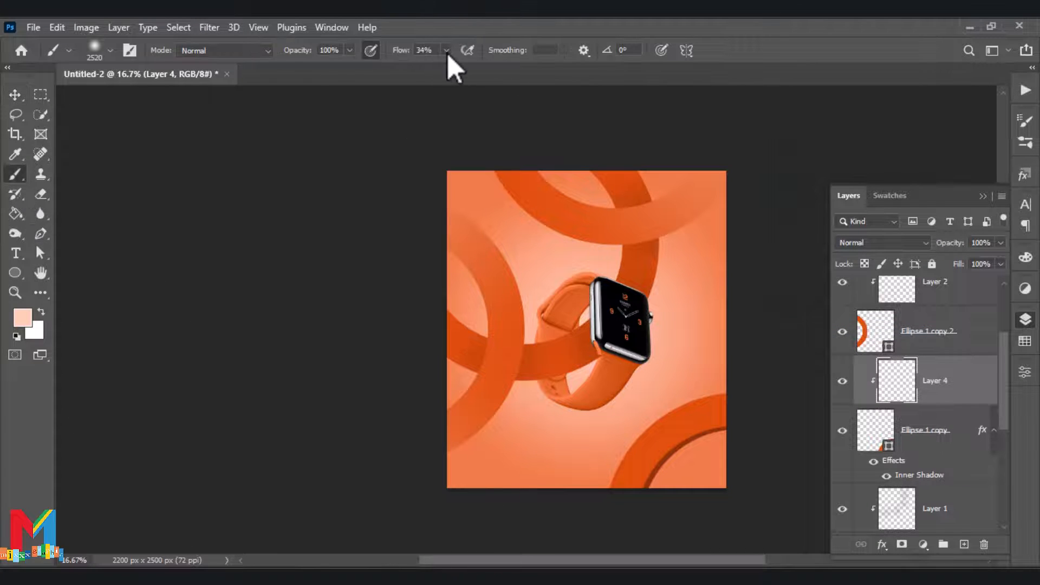
drag(349, 51, 314, 72)
click(700, 389)
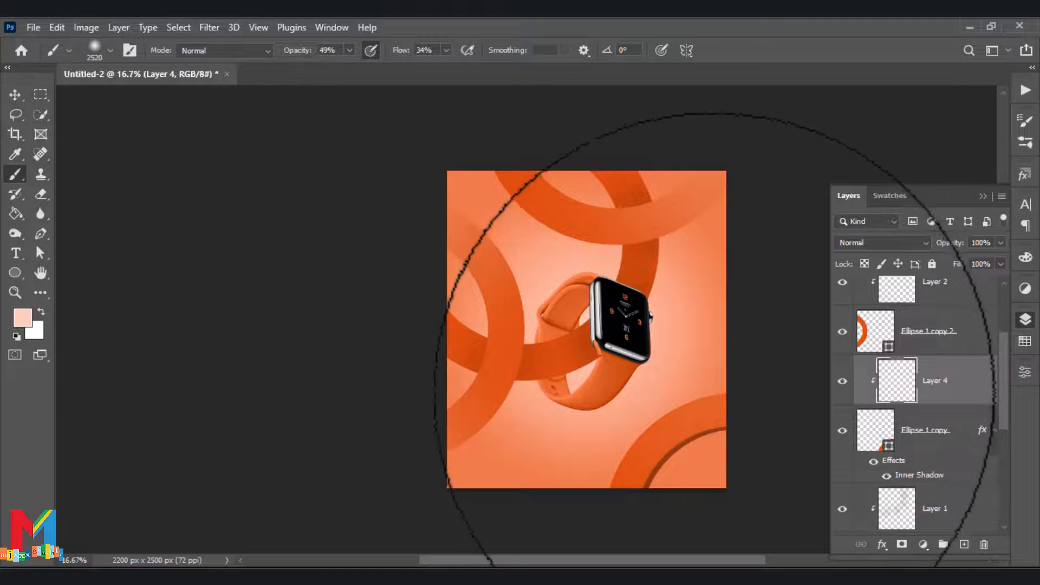
key(v)
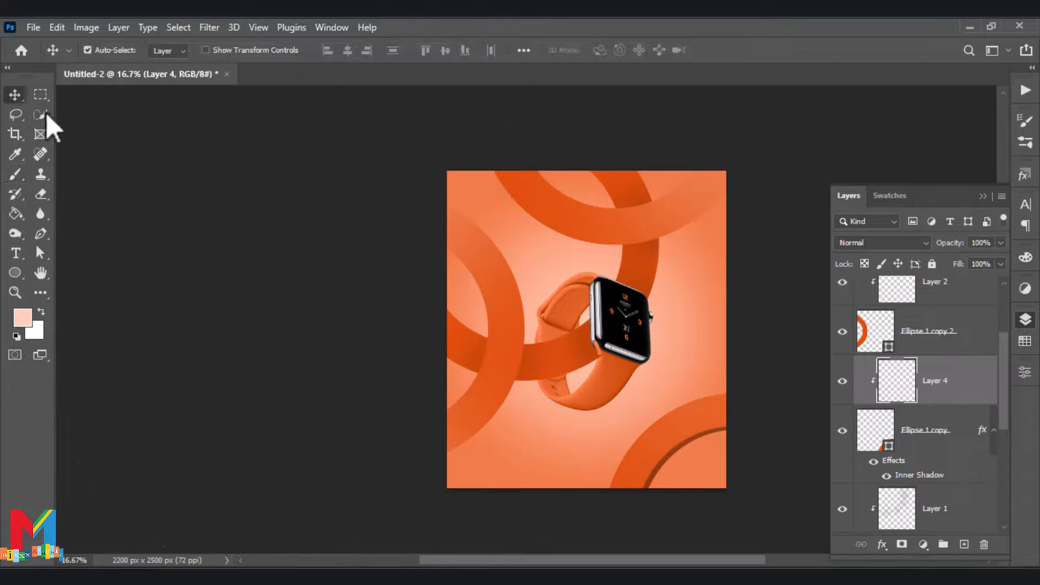
Add the 72 pt text "A Smart Watch" on a new layer above all others, near the poster's lower-left corner
scroll(969, 387, up, 3)
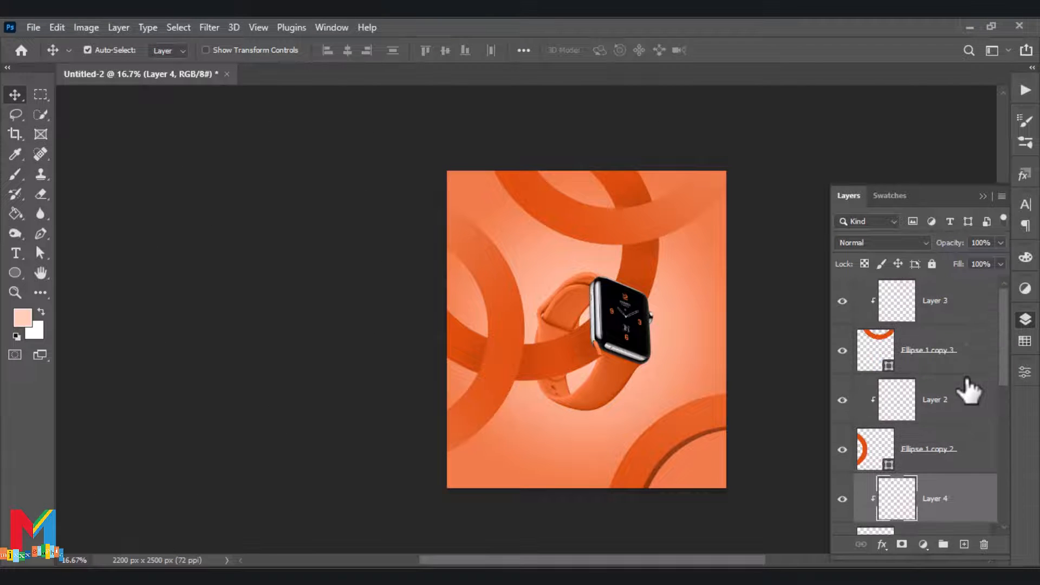
click(945, 314)
scroll(596, 433, up, 1)
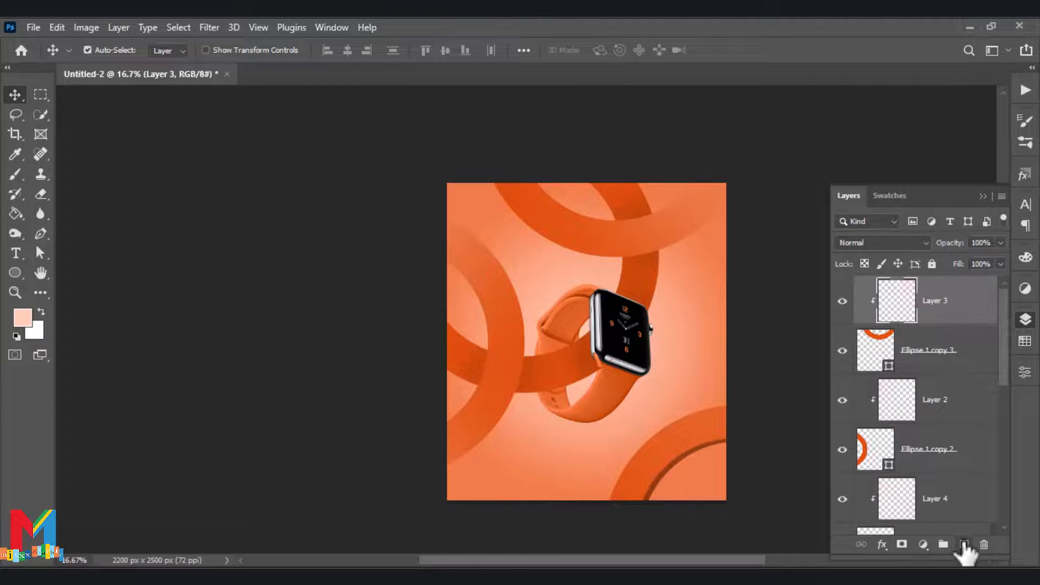
click(963, 544)
click(16, 253)
click(417, 50)
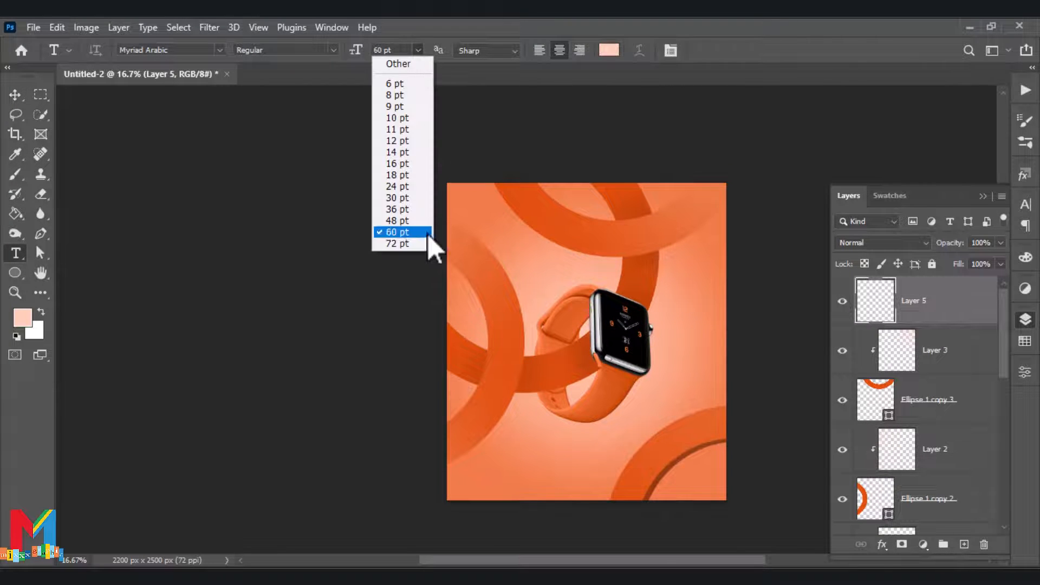
click(430, 242)
click(516, 481)
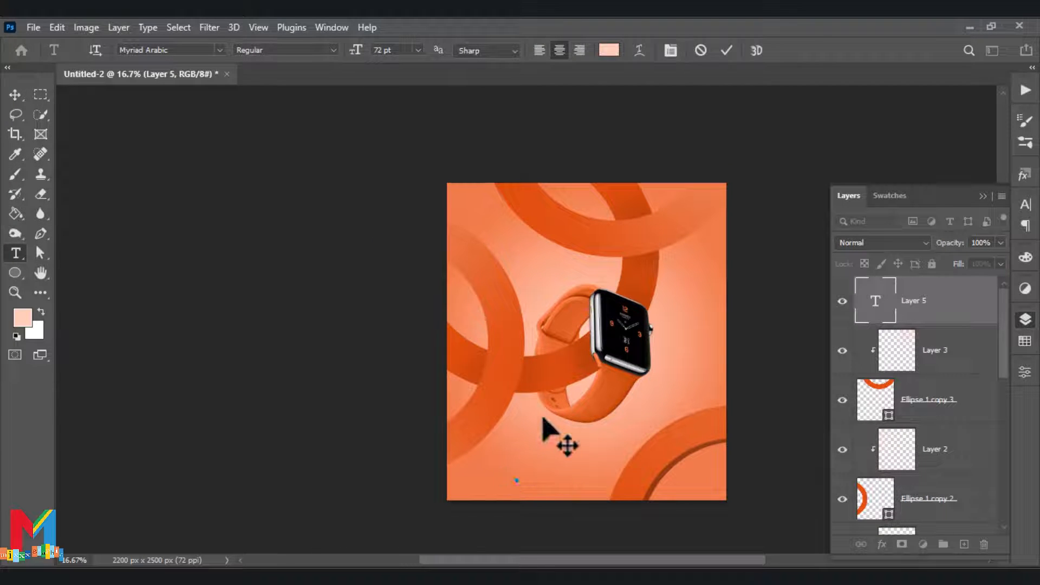
key(ctrl+plus)
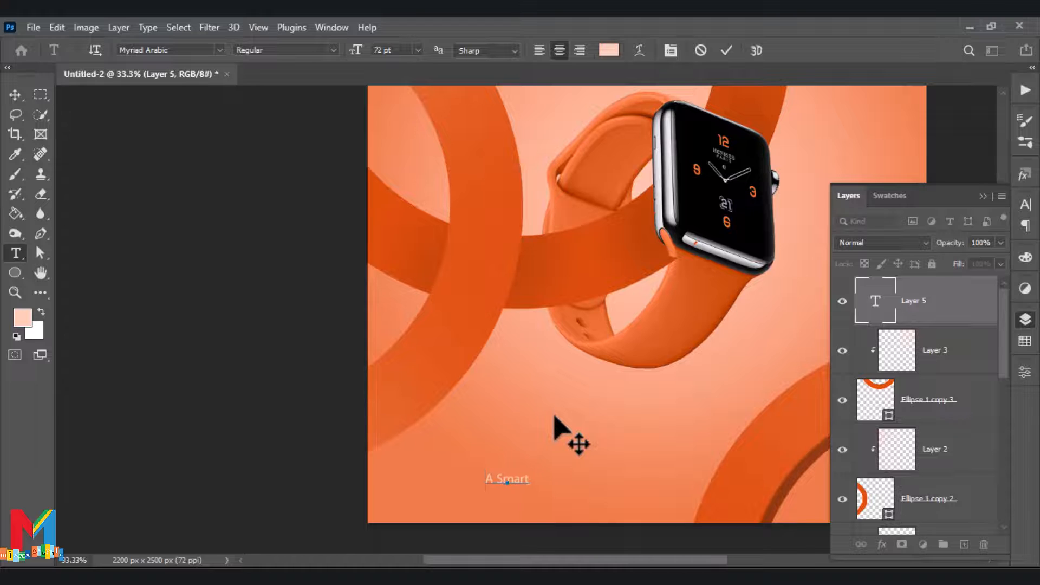
click(15, 95)
Set the font size of the "A Smart Watch" text to 150 pt
double_click(494, 480)
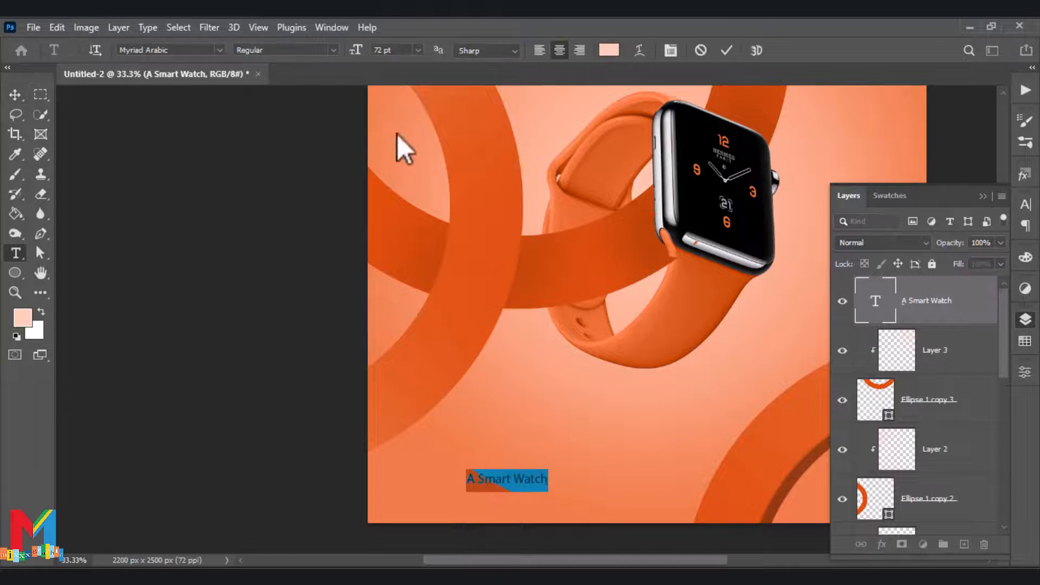
drag(396, 49, 347, 50)
text(150)
click(288, 190)
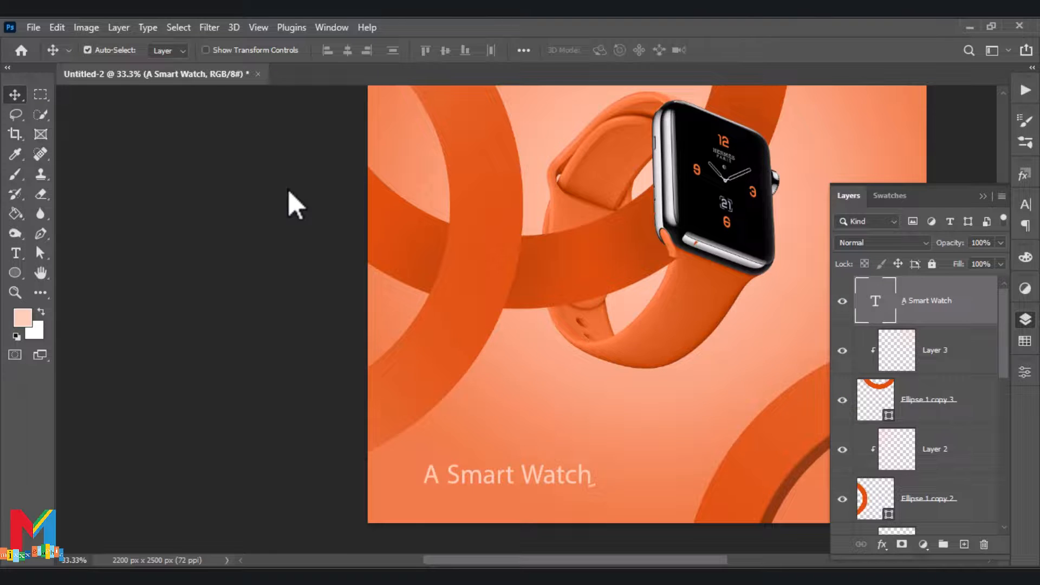
Change the font of the "A Smart Watch" text to Swis721 Hv BT and adjust its position slightly
double_click(595, 482)
double_click(591, 479)
click(542, 470)
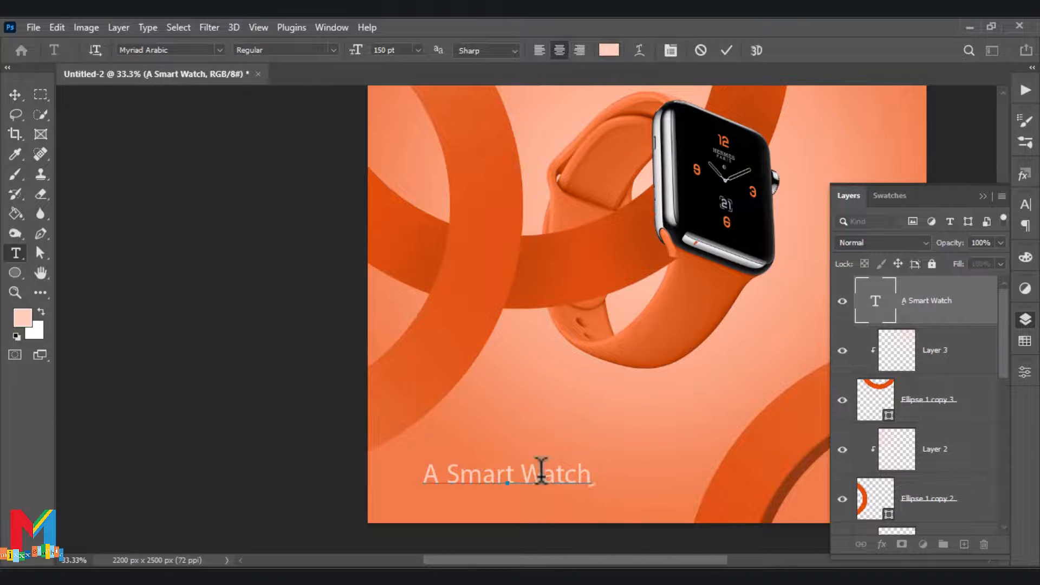
drag(433, 479, 587, 483)
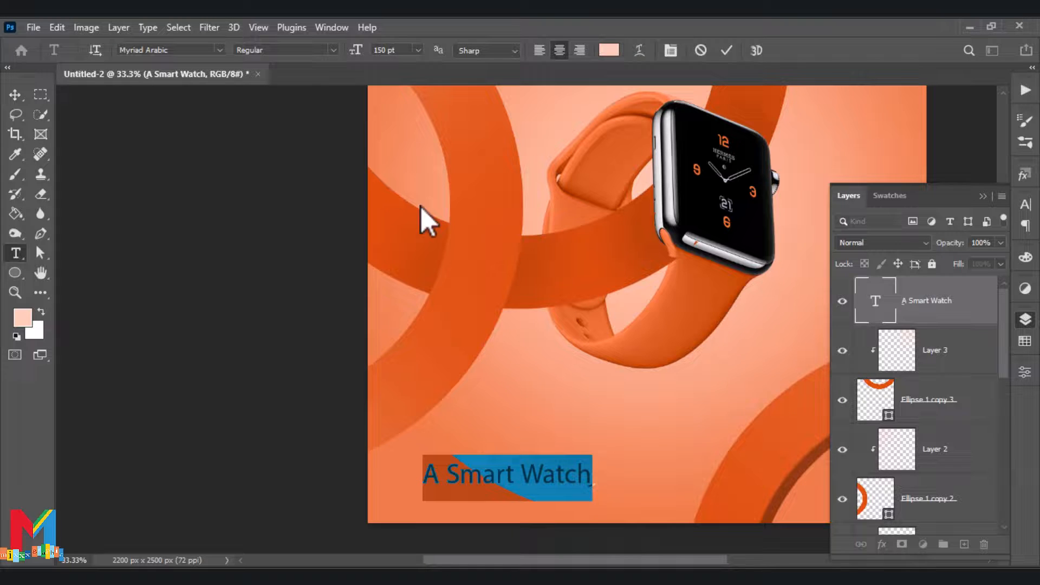
click(219, 51)
scroll(238, 243, up, 2)
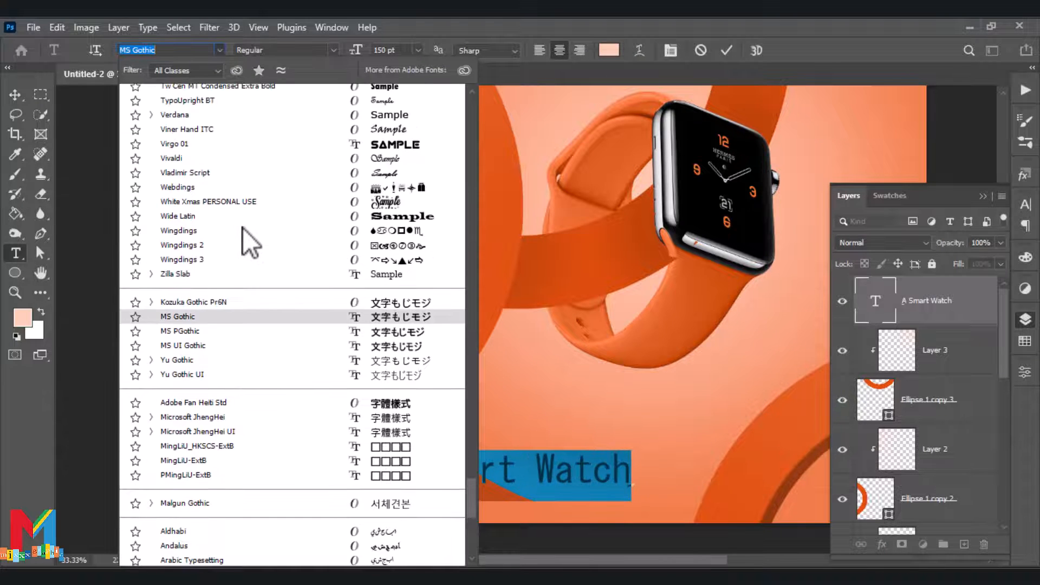
scroll(248, 218, up, 8)
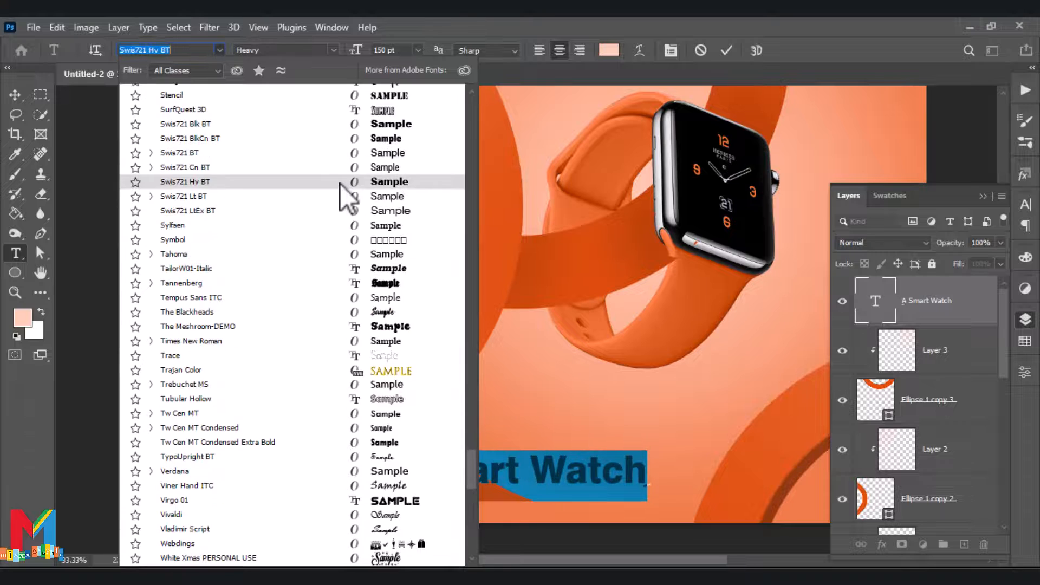
click(340, 183)
click(15, 94)
drag(463, 475, 473, 470)
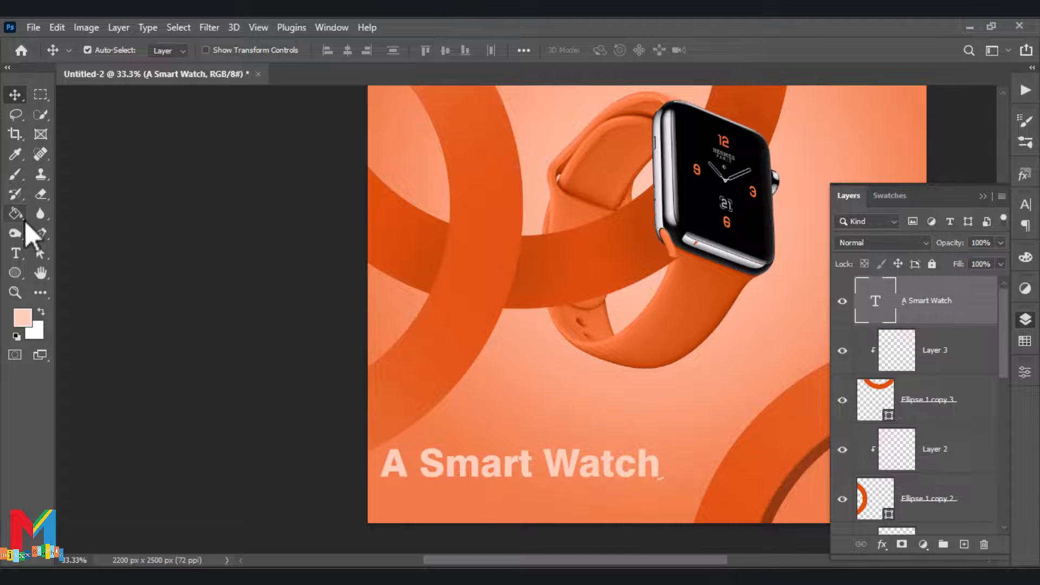
Add the 150 pt Myriad Arabic text "For LifeStyle" and center it beneath the "A Smart Watch" title
click(15, 253)
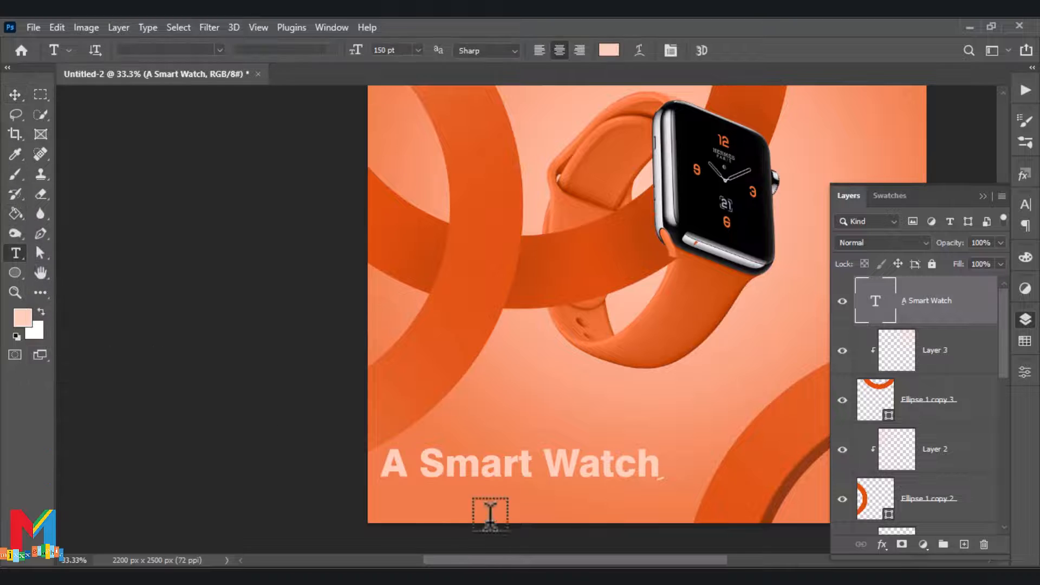
click(494, 501)
key(BackSpace)
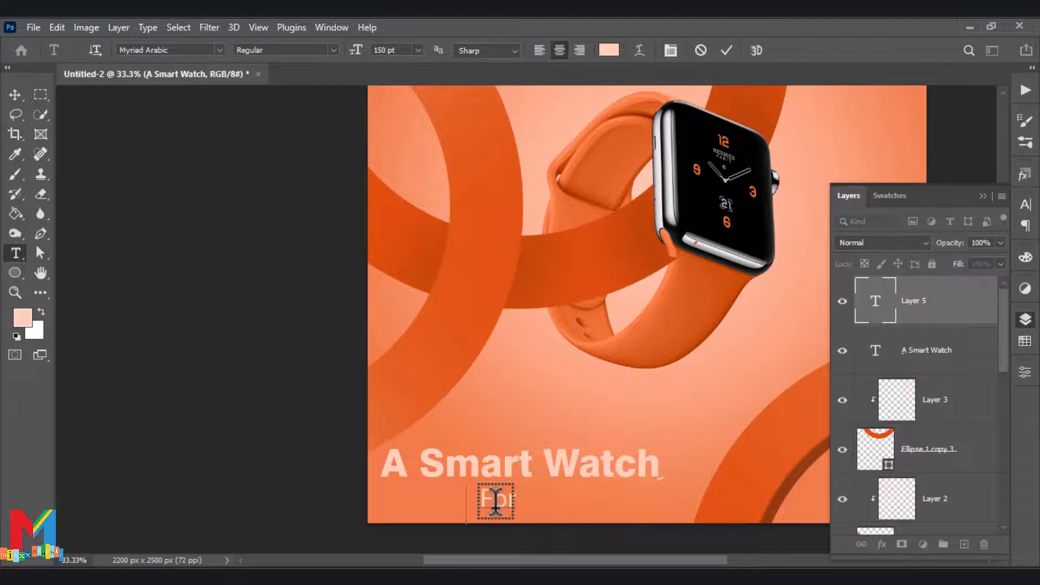
text(For LifeStyle)
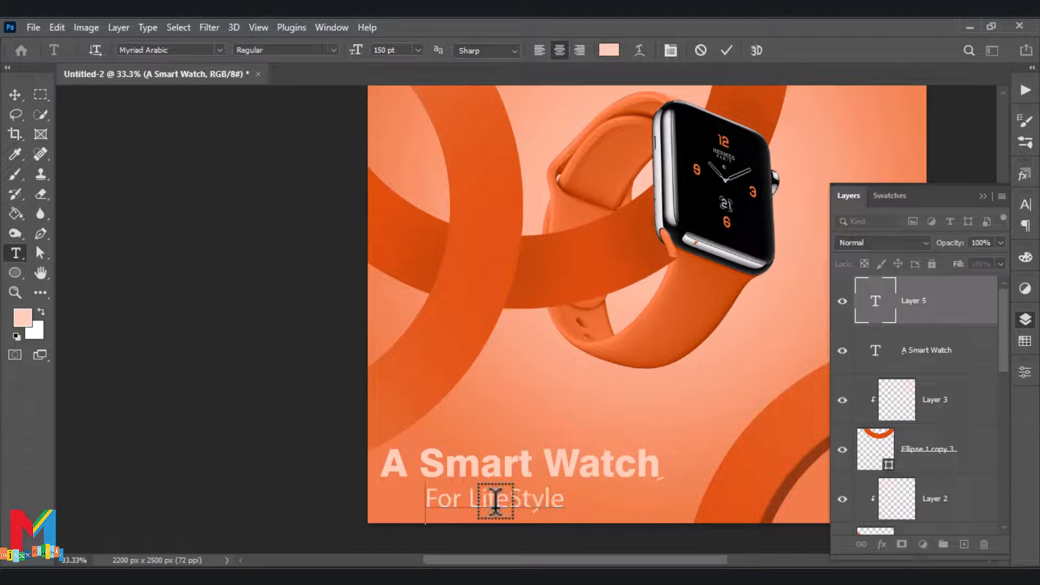
click(237, 343)
key(v)
drag(477, 501, 500, 511)
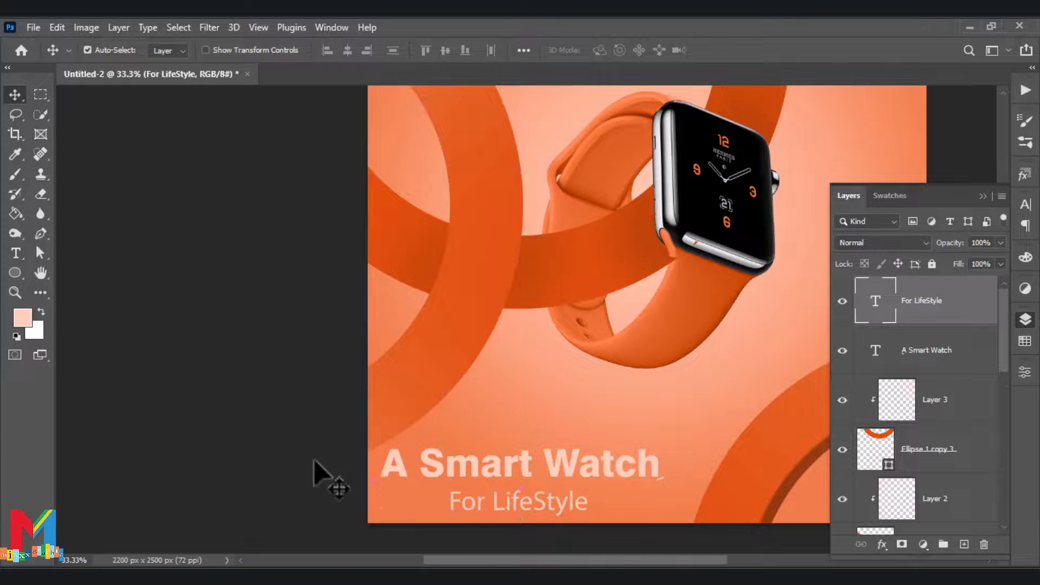
Start a 150 pt text inside the ring at the poster's lower-right corner and set its font to Lucida Sans Typewriter
scroll(295, 415, up, 6)
click(982, 196)
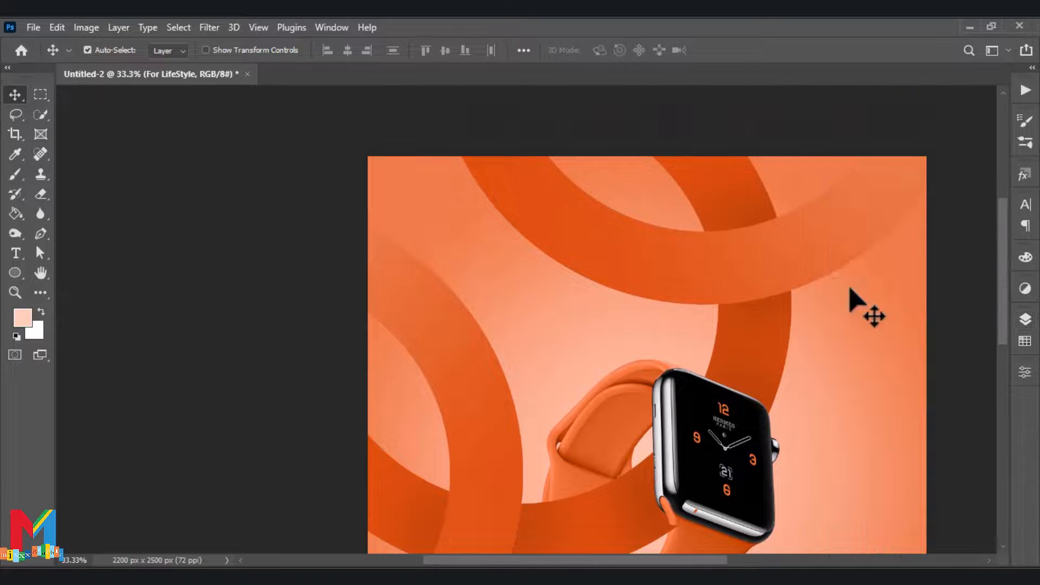
scroll(812, 332, down, 7)
scroll(595, 272, up, 1)
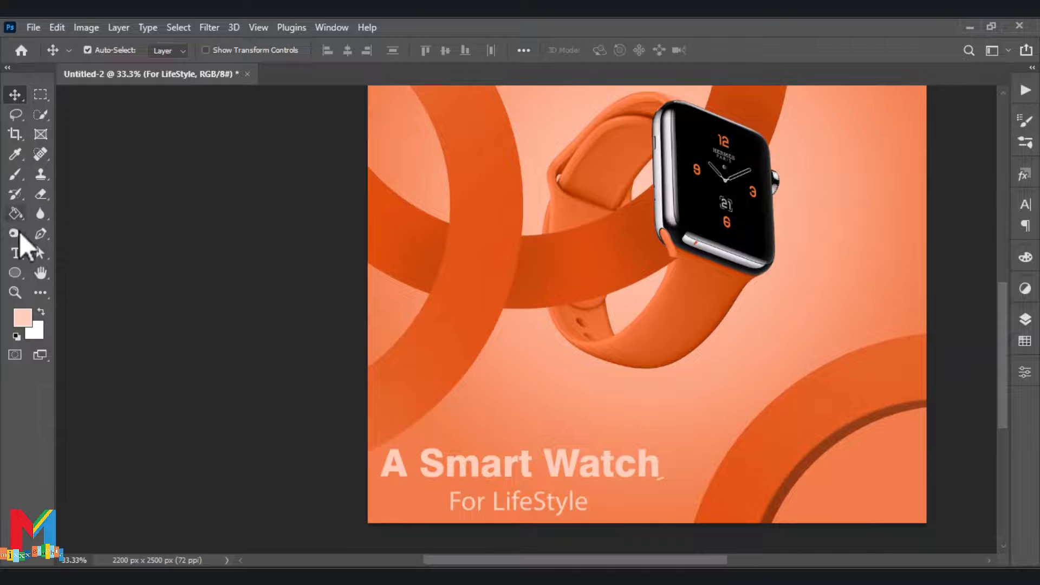
click(15, 253)
click(854, 483)
key(BackSpace)
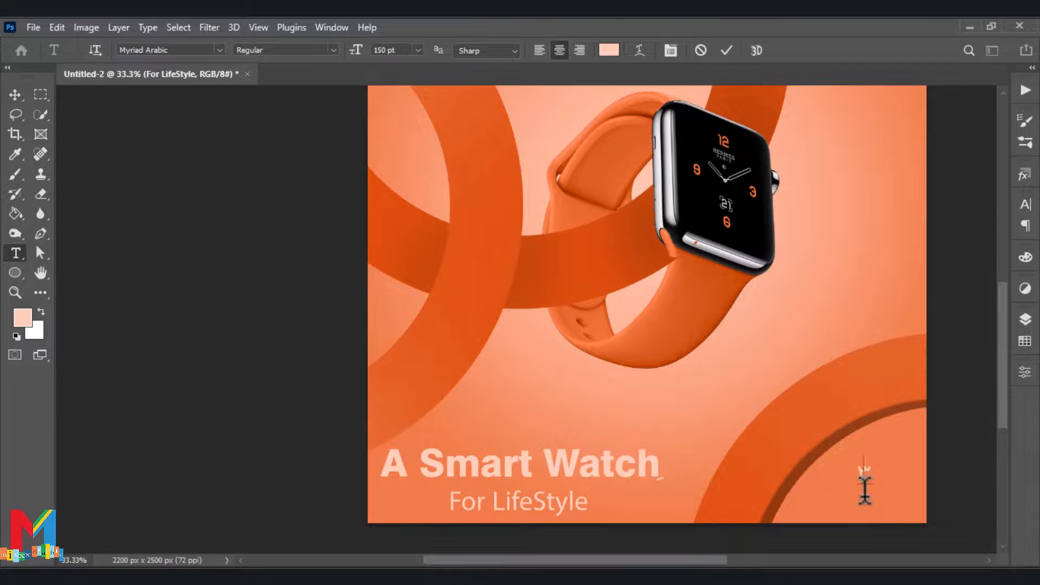
click(219, 50)
scroll(365, 217, up, 15)
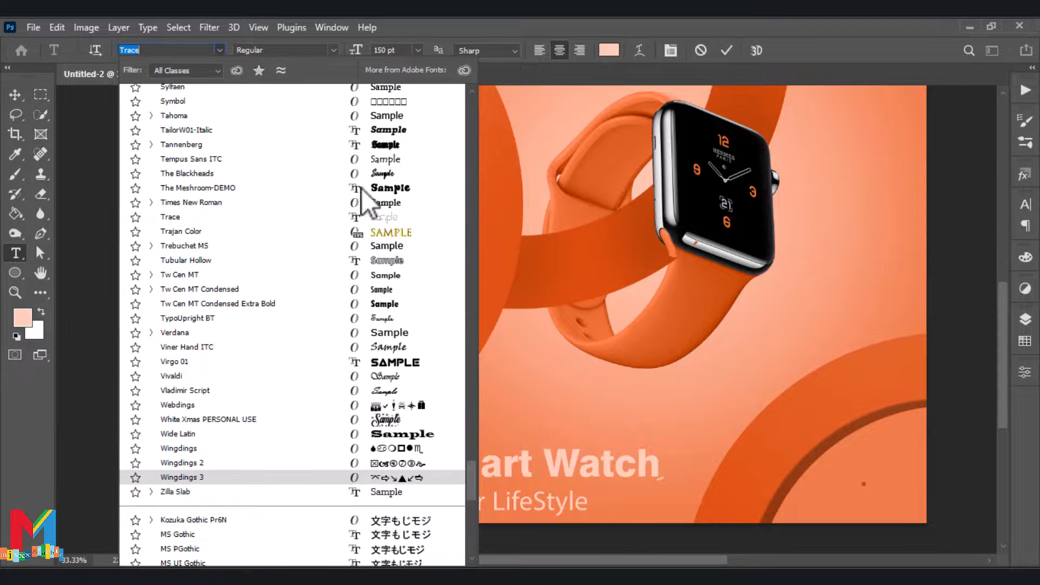
scroll(369, 157, up, 12)
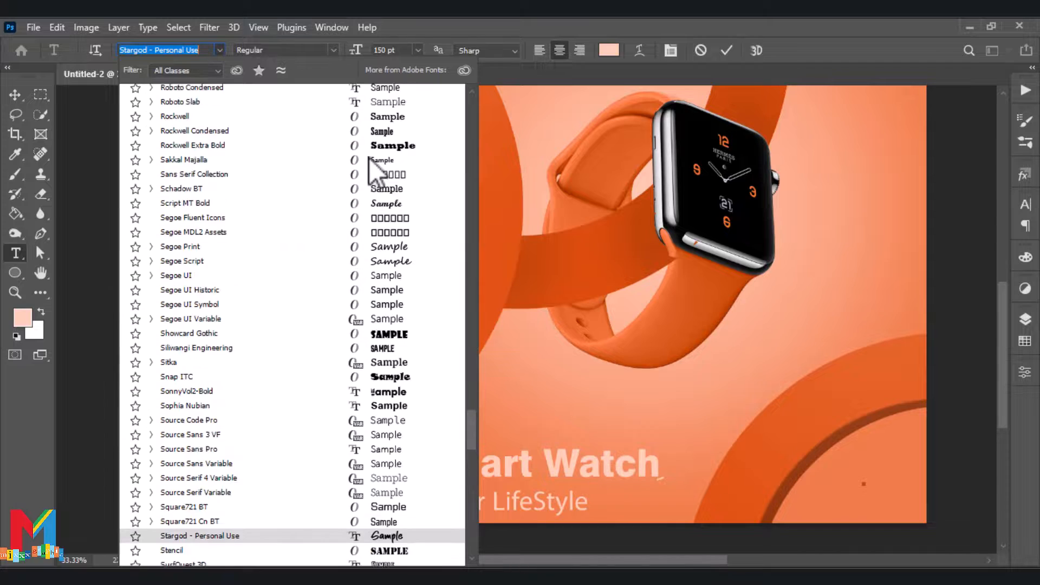
scroll(368, 158, up, 15)
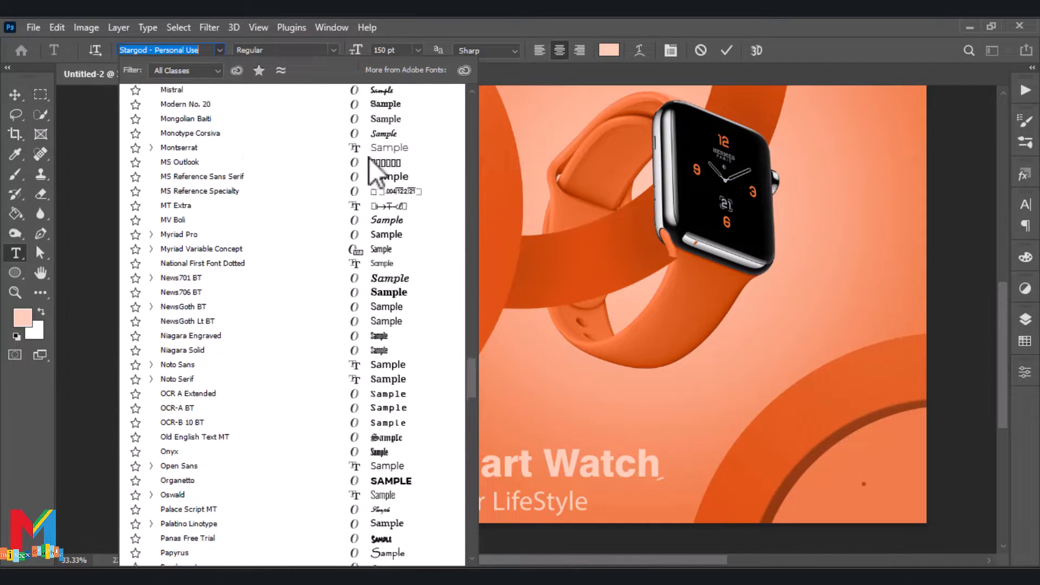
scroll(362, 170, up, 3)
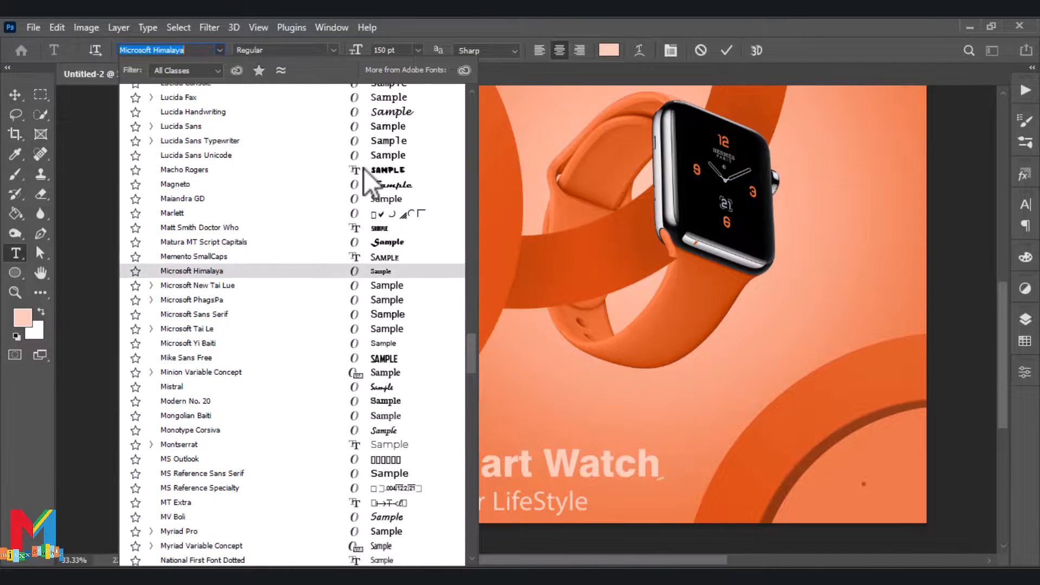
click(372, 148)
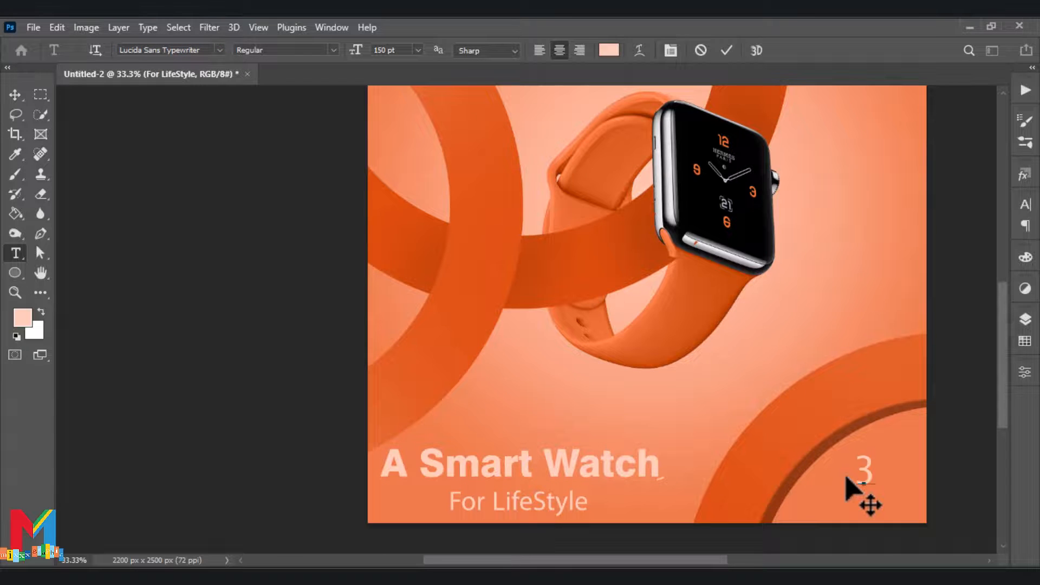
Enter "30% Off" on two lines, scale it to about 133 pt and position it inside the lower-right ring
text(%30)
click(14, 95)
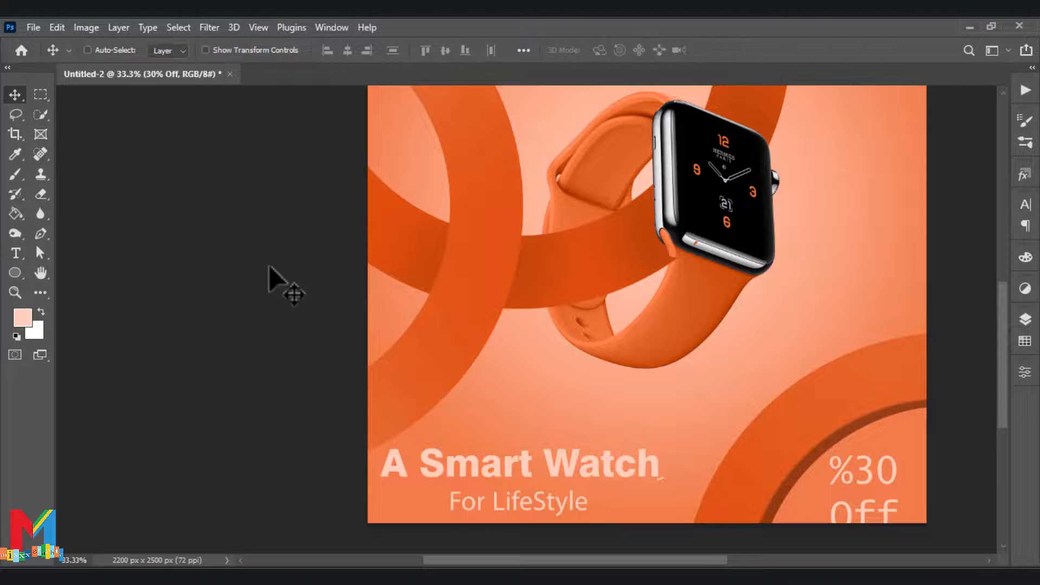
key(ctrl+t)
drag(897, 454, 890, 463)
drag(876, 486, 901, 462)
key(Return)
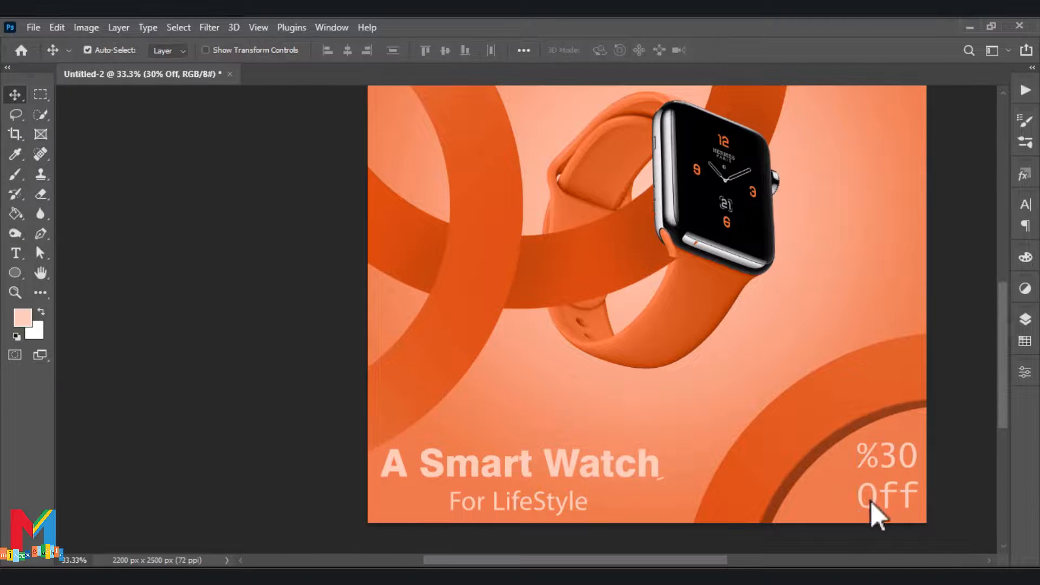
Change the font of the "30% Off" text to Clarendon Blk BT and move it slightly inward from the poster's edge
double_click(869, 498)
click(223, 53)
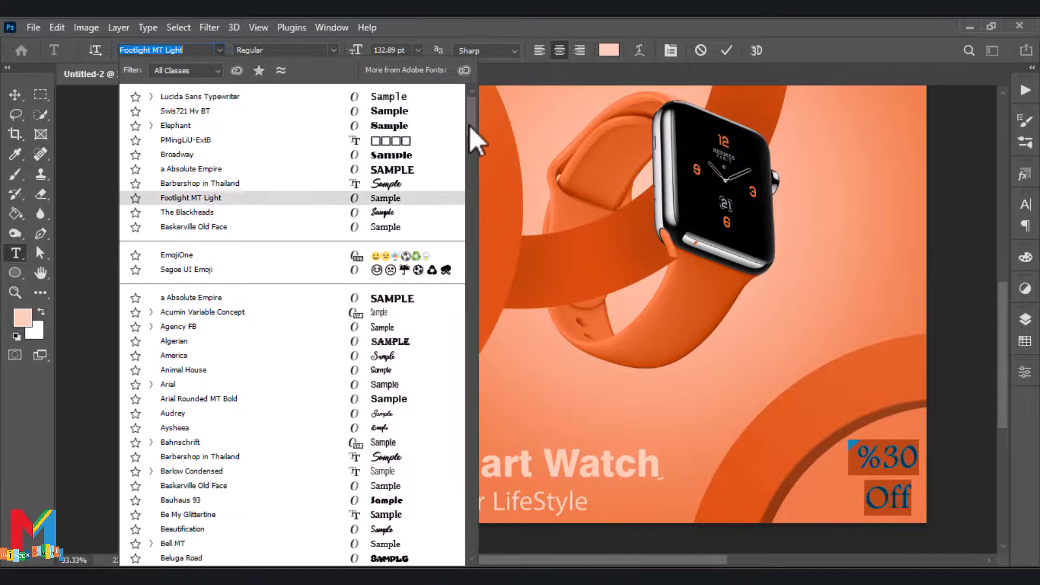
drag(469, 125, 466, 184)
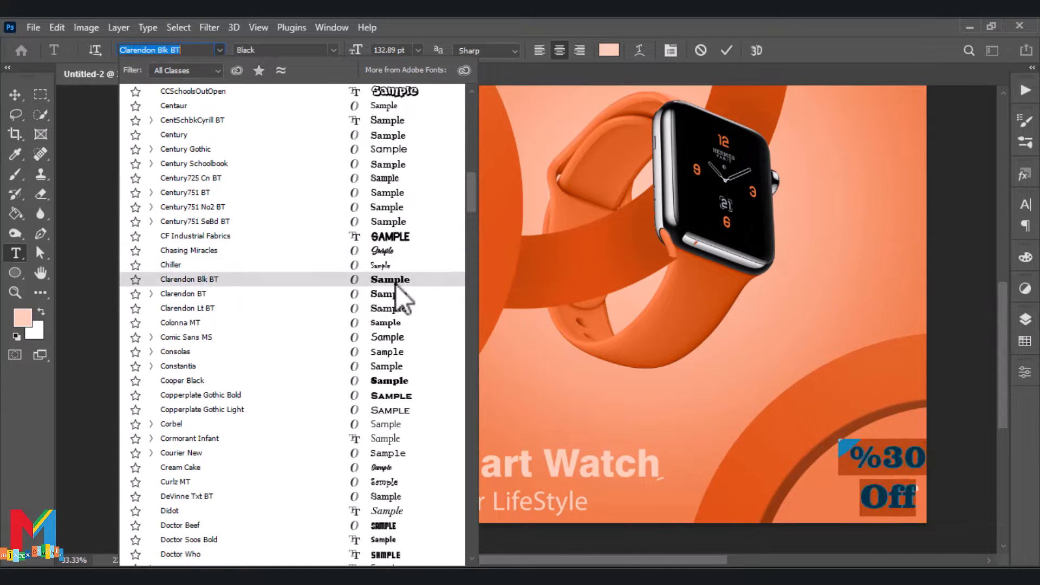
click(395, 285)
click(16, 96)
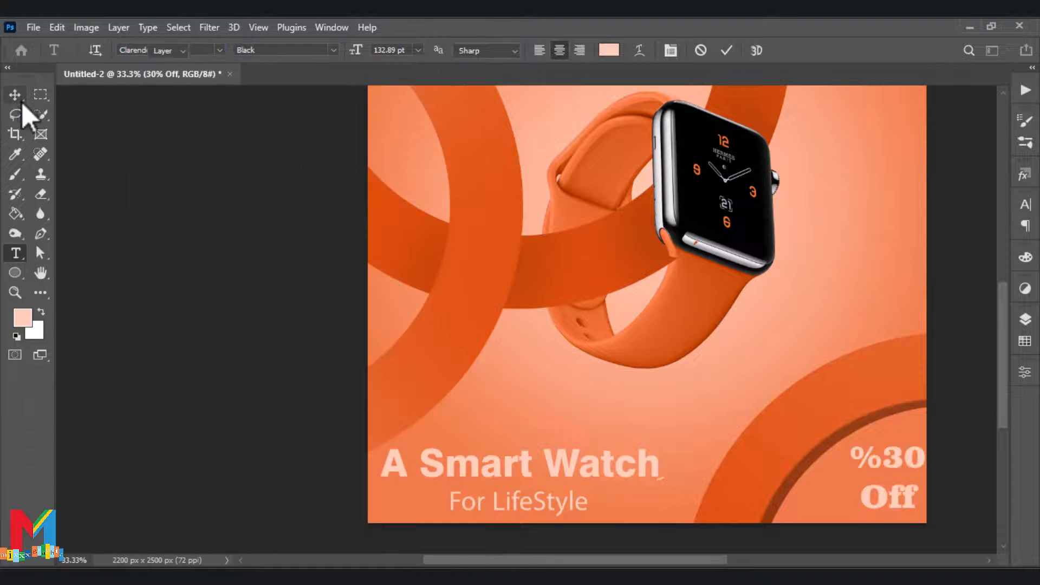
drag(865, 506, 859, 512)
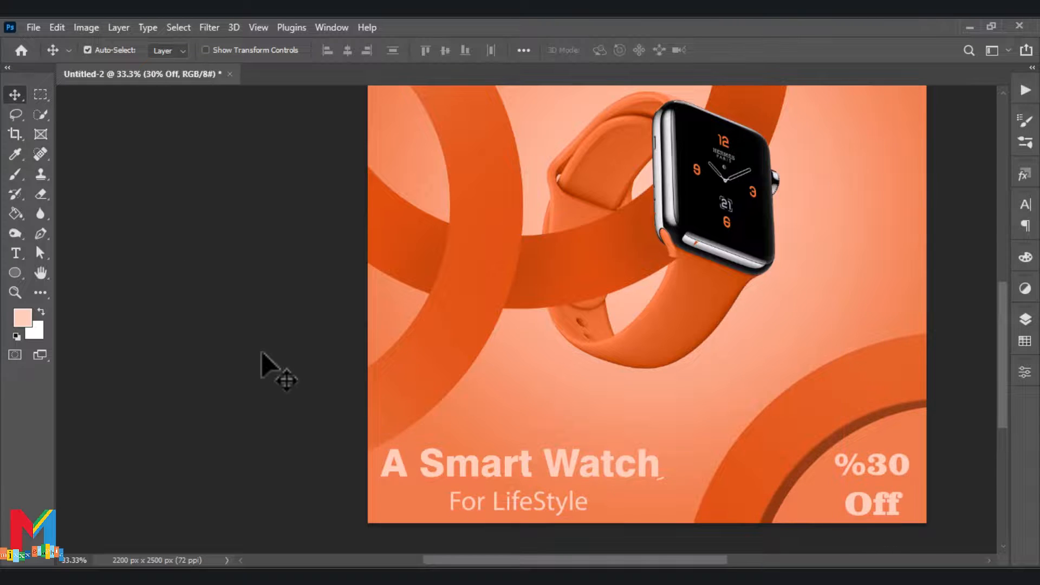
Add the 52.61 pt text "battary 10 fay" near the poster's right edge, above and right of the watch
scroll(261, 350, up, 5)
scroll(261, 350, down, 1)
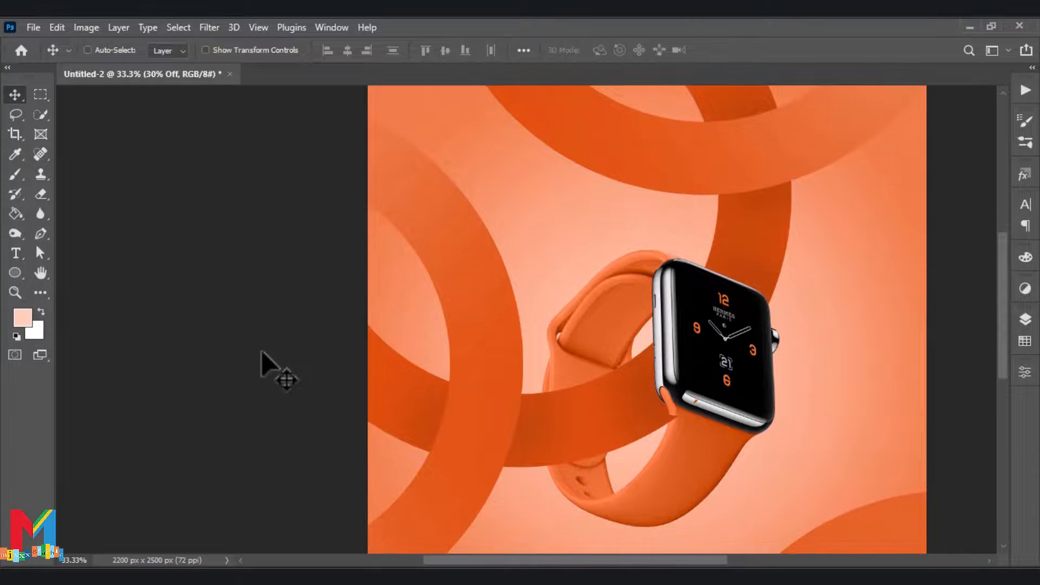
key(ctrl+minus)
scroll(489, 327, down, 1)
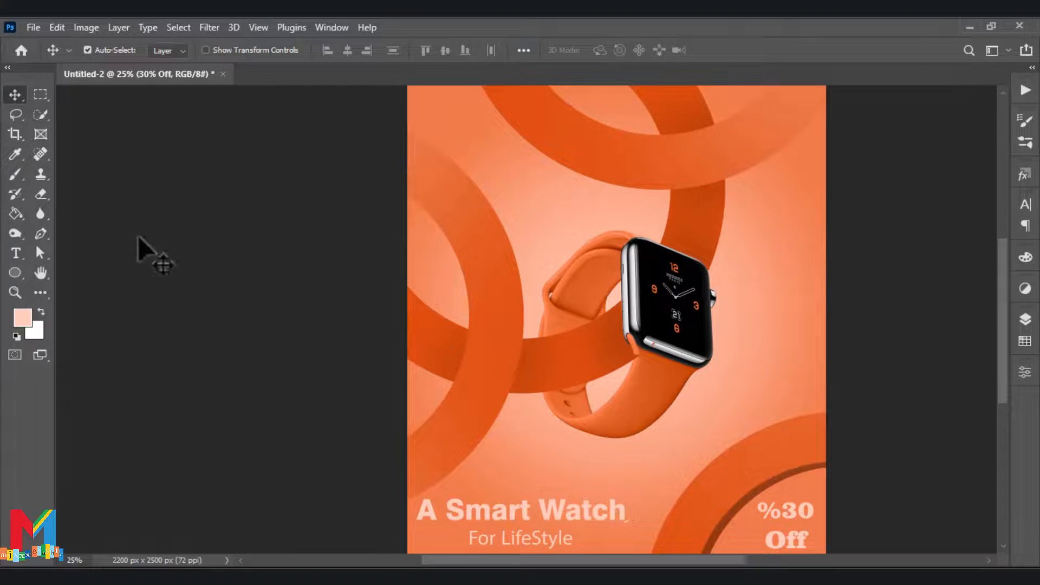
click(15, 253)
click(784, 238)
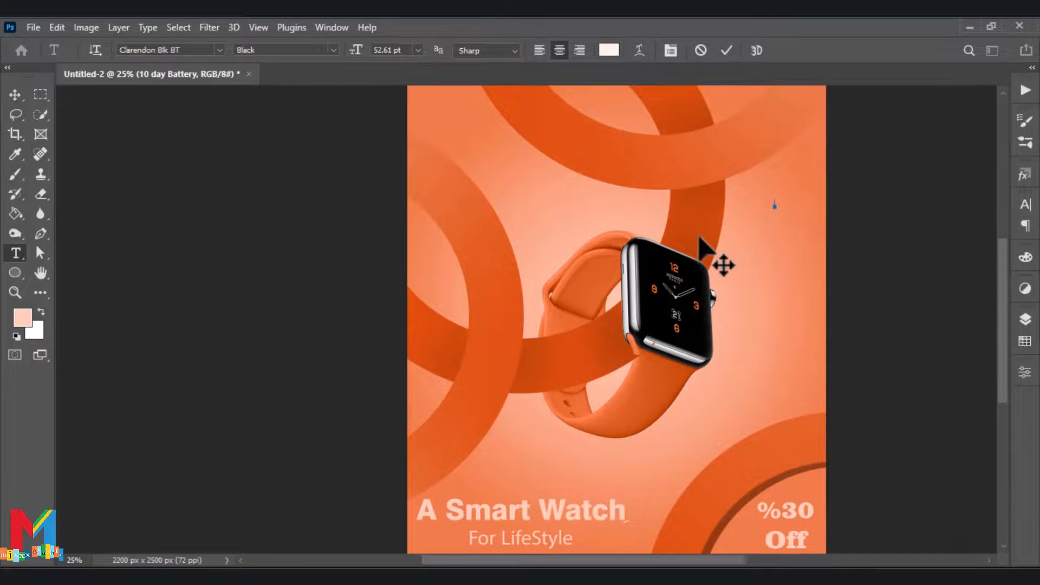
text(ay)
click(16, 95)
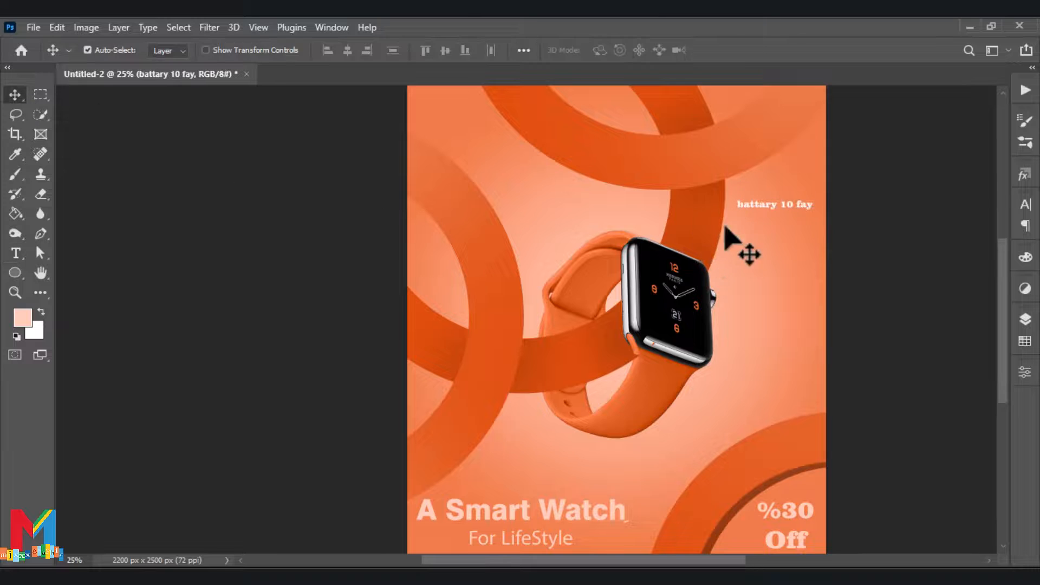
Shift the battery text slightly toward the poster's right edge and correct its wording to "battary 10 day"
drag(800, 206, 805, 213)
double_click(805, 211)
text(d)
click(15, 94)
click(720, 218)
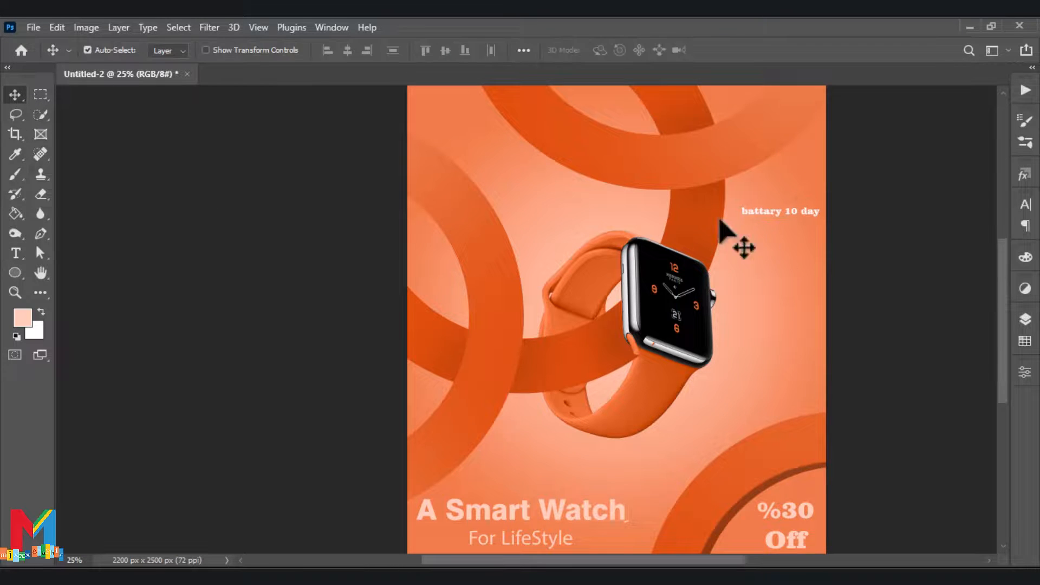
Add the 150 pt Clarendon Blk BT text "Cycling Mode" below the "battary 10 day" text
click(16, 253)
click(765, 239)
text(Cycling Mode)
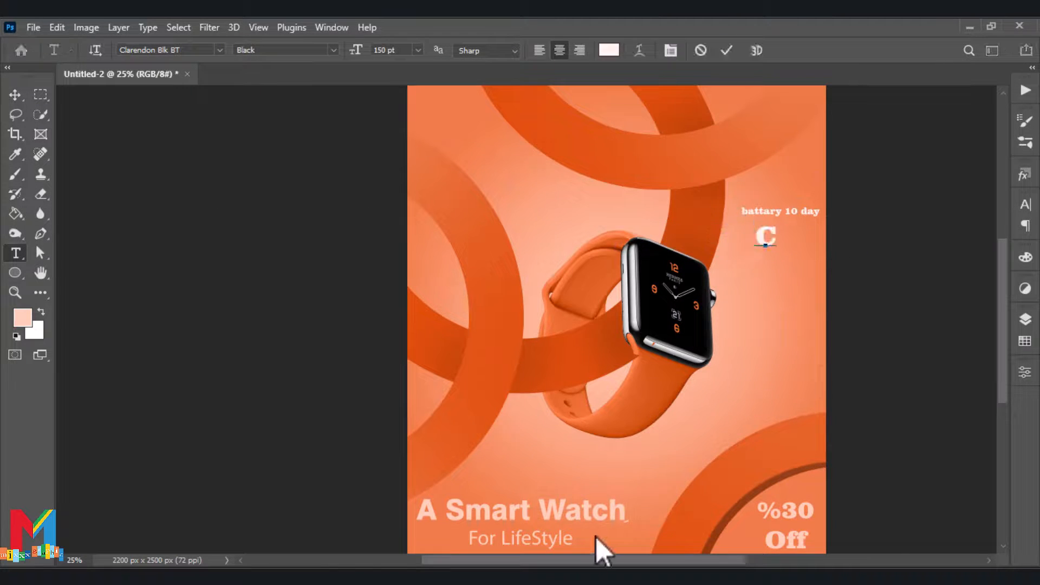
click(16, 95)
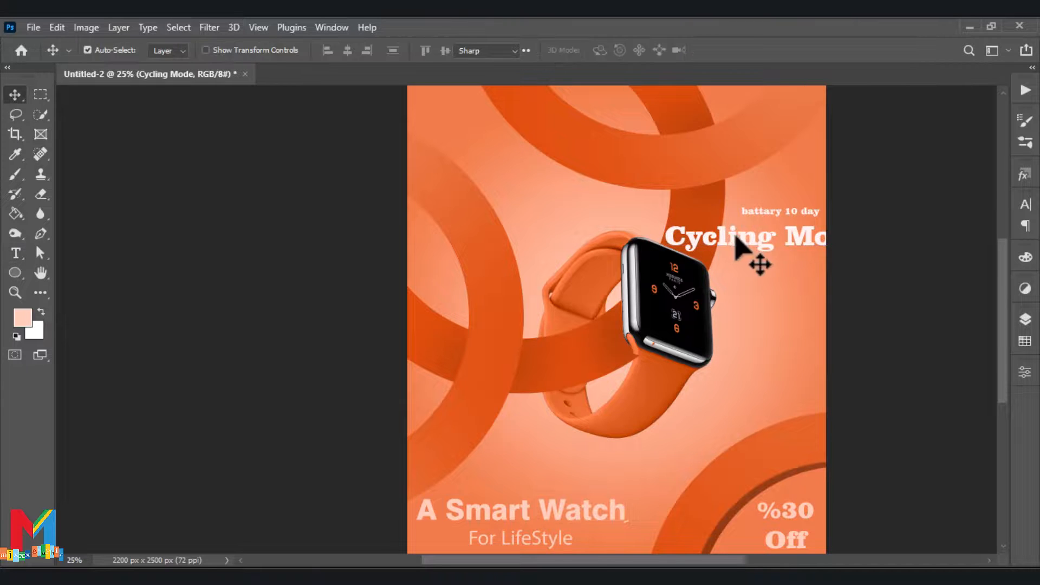
double_click(739, 238)
click(16, 154)
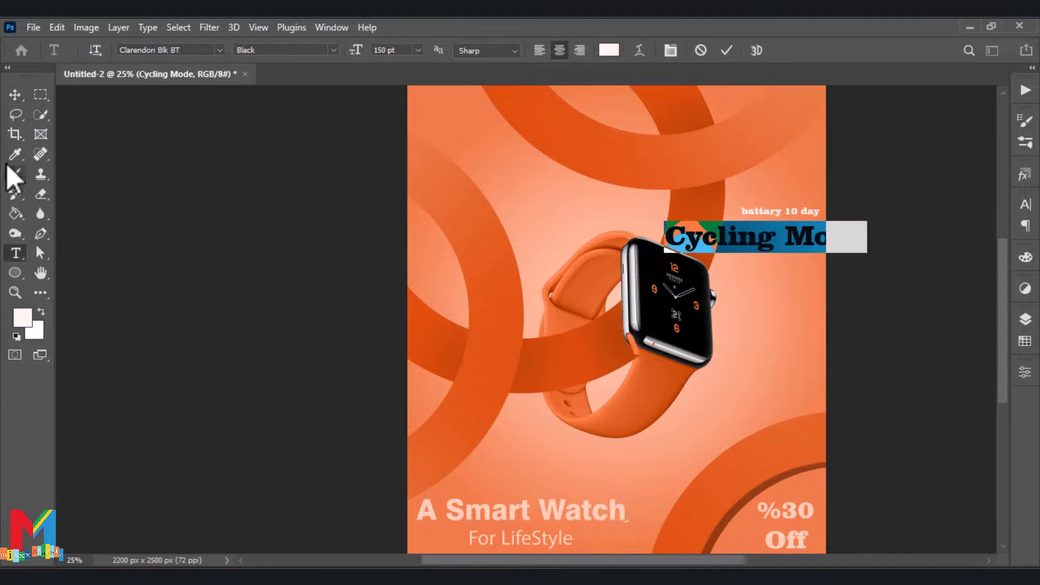
click(16, 153)
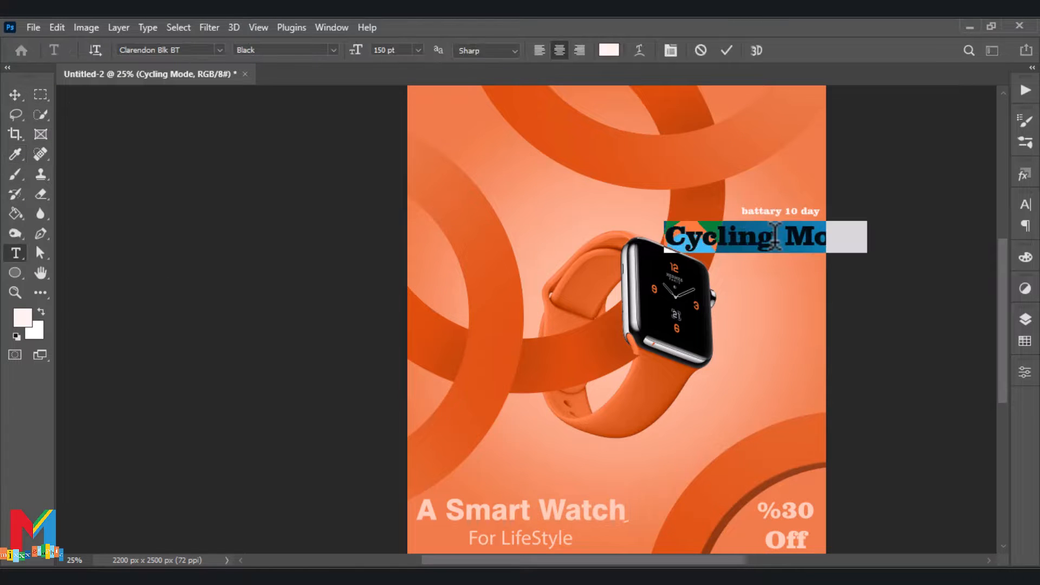
click(775, 236)
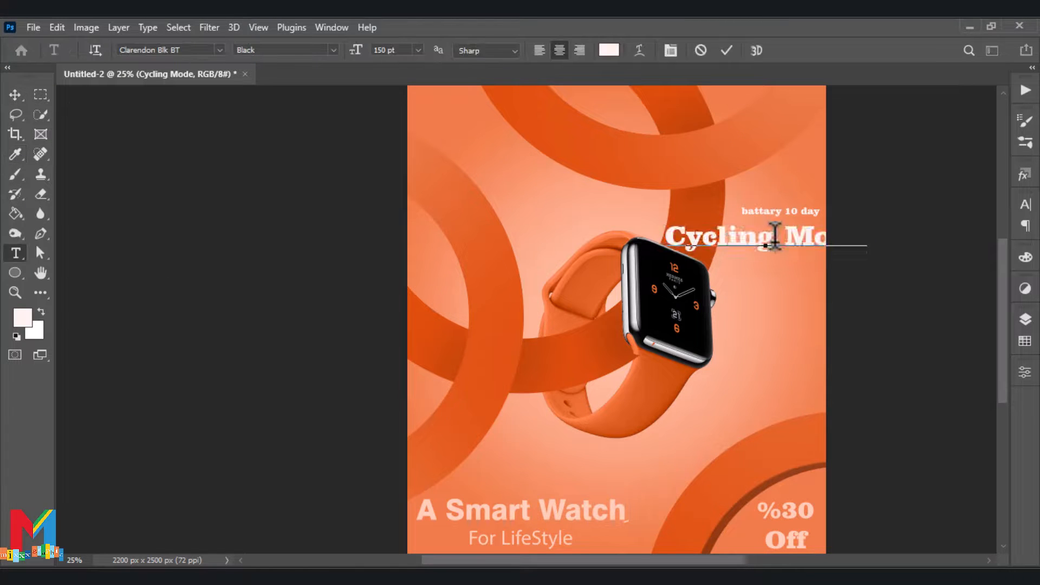
click(21, 92)
Scale down the "Cycling Mode" text and position it beneath "battary 10 day" within the poster's right edge
key(ctrl+t)
drag(867, 222, 806, 232)
drag(782, 234, 795, 233)
Try to sample the colour of the "battary 10 day" text for matching the "Cycling Mode" text
click(15, 154)
click(760, 217)
click(1027, 320)
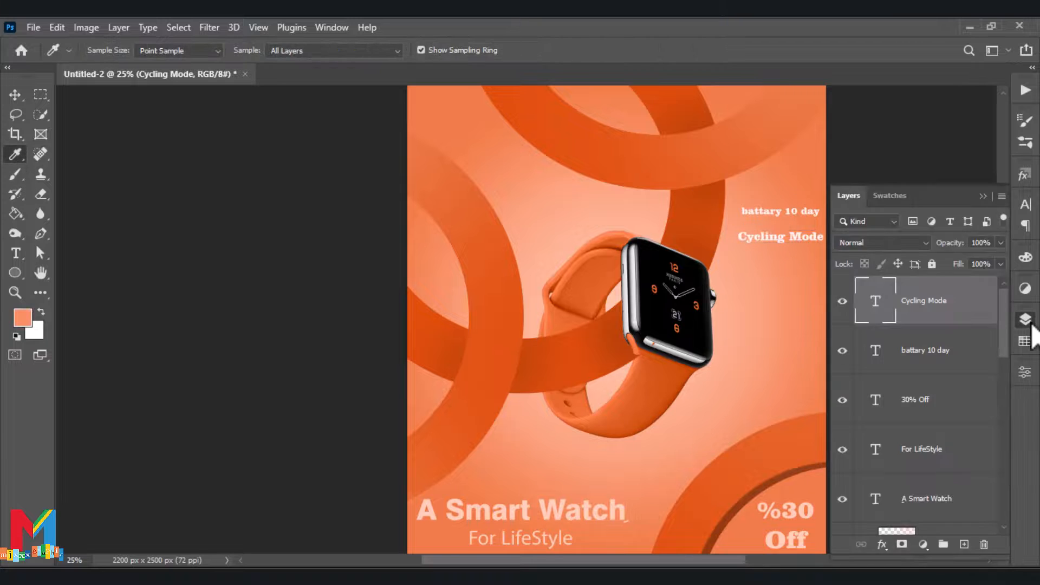
click(1027, 320)
click(16, 95)
double_click(785, 237)
click(14, 161)
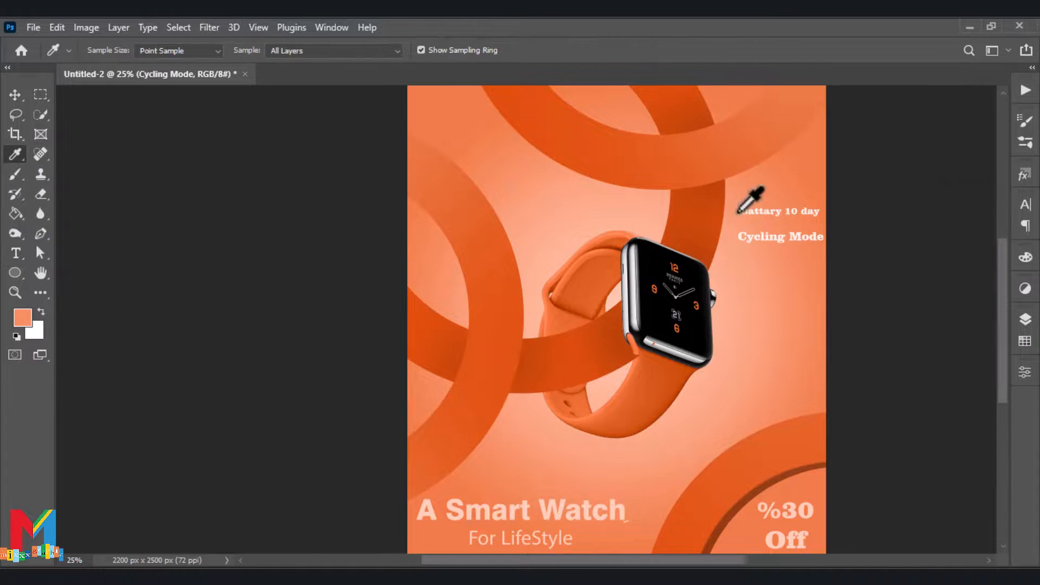
click(742, 213)
click(1025, 319)
double_click(875, 350)
click(983, 199)
Scale the "Cycling Mode" text down slightly to about 60.39 pt
click(16, 96)
click(780, 237)
key(ctrl+t)
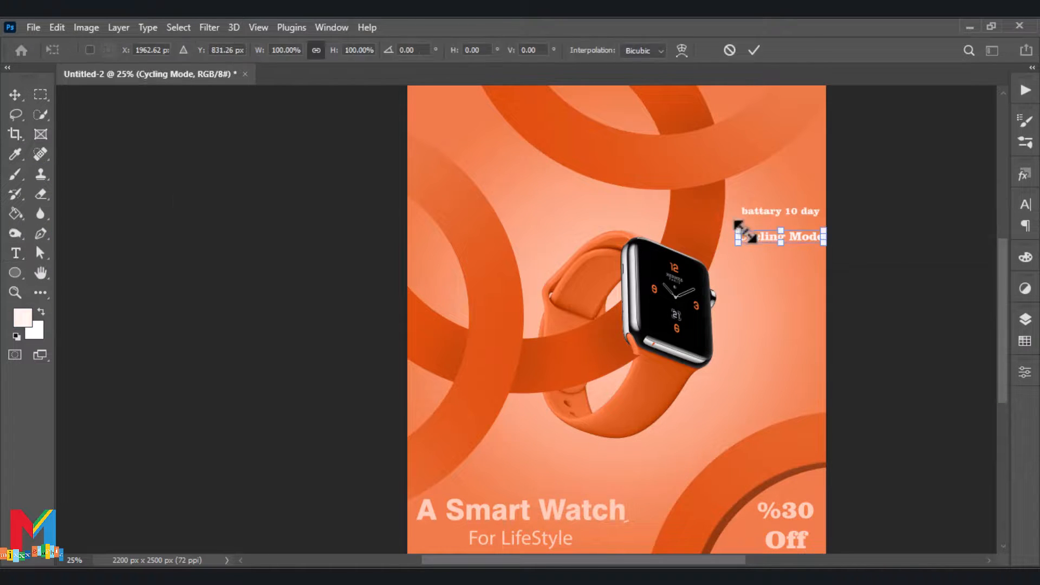
drag(738, 231, 783, 270)
click(752, 49)
Duplicate the "Cycling Mode" text directly below itself and change the copy's wording to "Running Mode"
double_click(763, 264)
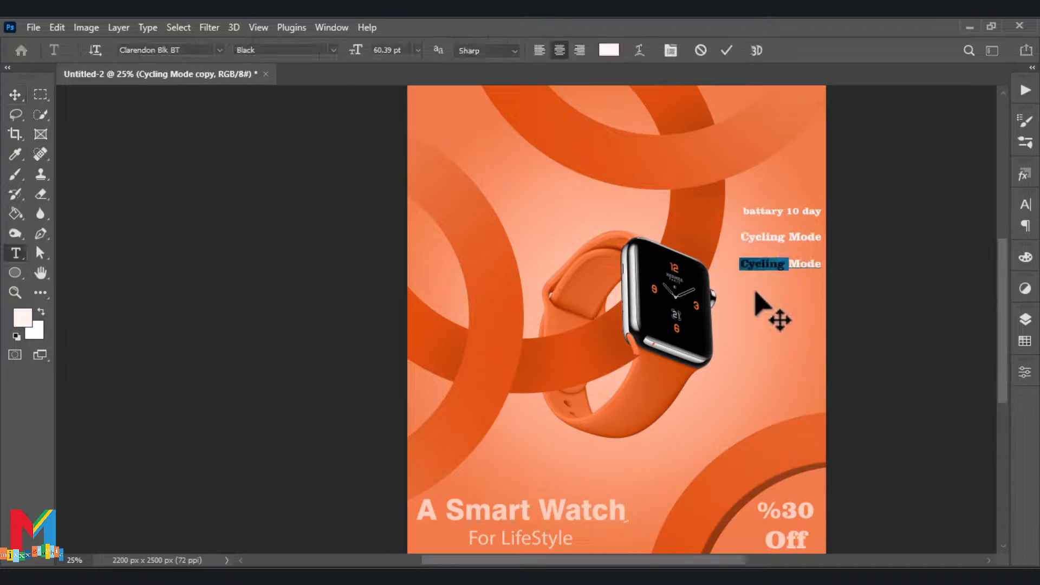
text(Running)
click(791, 262)
key(Left)
key(Left)
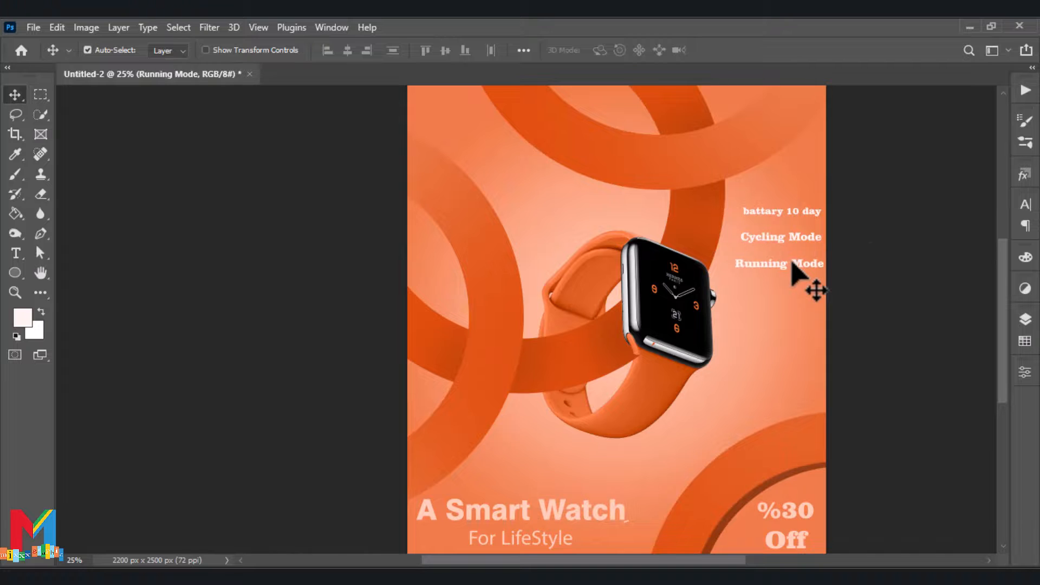
click(870, 244)
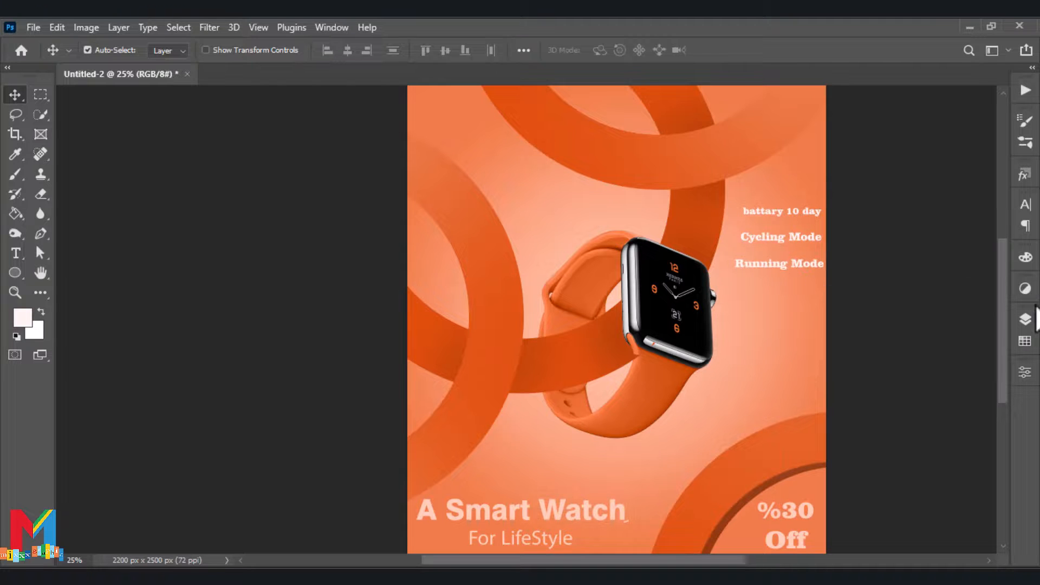
Group the "battary 10 day", "Cycling Mode" and "Running Mode" text layers
click(1024, 319)
click(912, 309)
shift+click(928, 399)
key(ctrl+g)
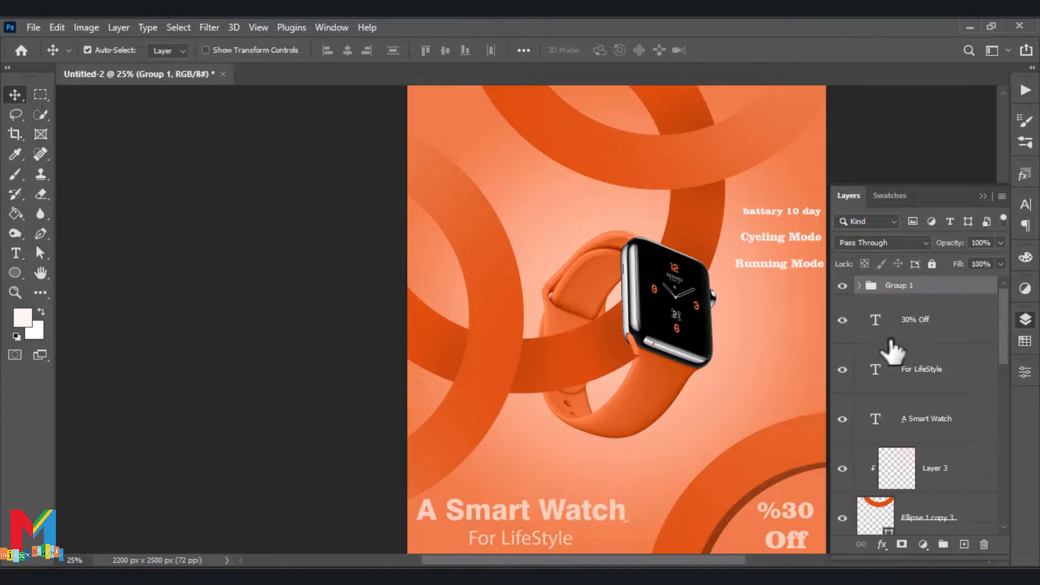
Move the group of three feature texts down beside the lower part of the watch and nudge it slightly left
key(ctrl+t)
drag(798, 251, 799, 373)
key(Left)
key(Left)
key(Left)
click(982, 196)
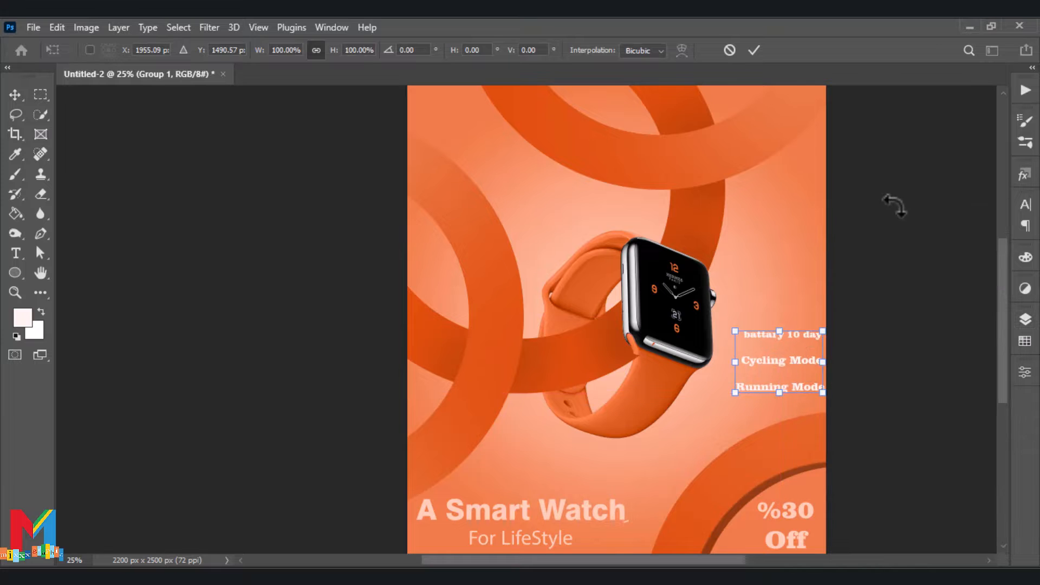
key(Return)
Place the embedded image "pngwing.com (3)" directly above the gradient fill layer
click(1024, 320)
scroll(968, 347, down, 10)
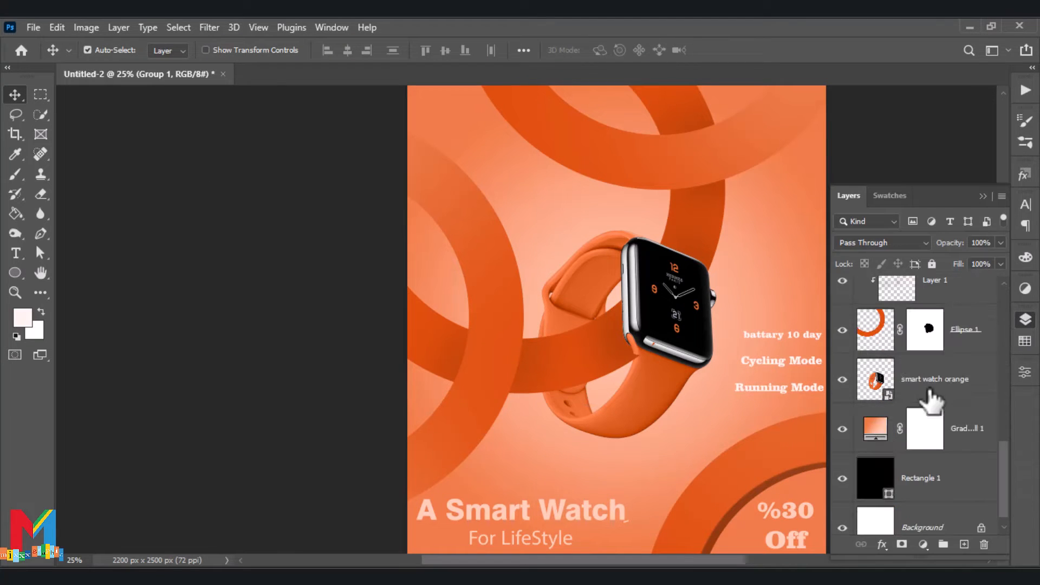
click(975, 432)
click(33, 27)
click(142, 329)
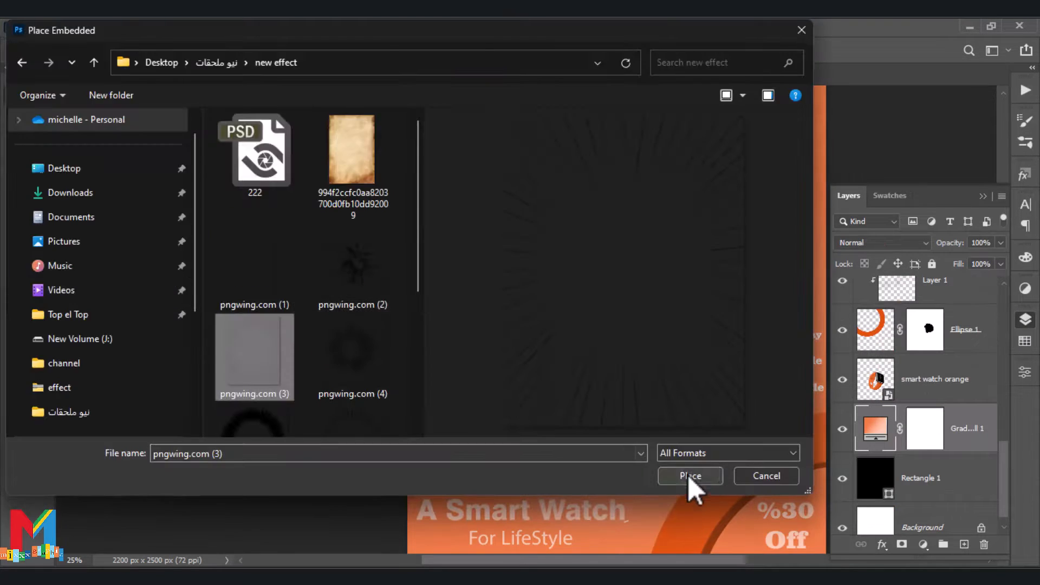
click(688, 475)
Scale the placed speed-line image to 86.27% so that it spans the full width of the poster
drag(799, 356, 824, 356)
drag(433, 355, 408, 356)
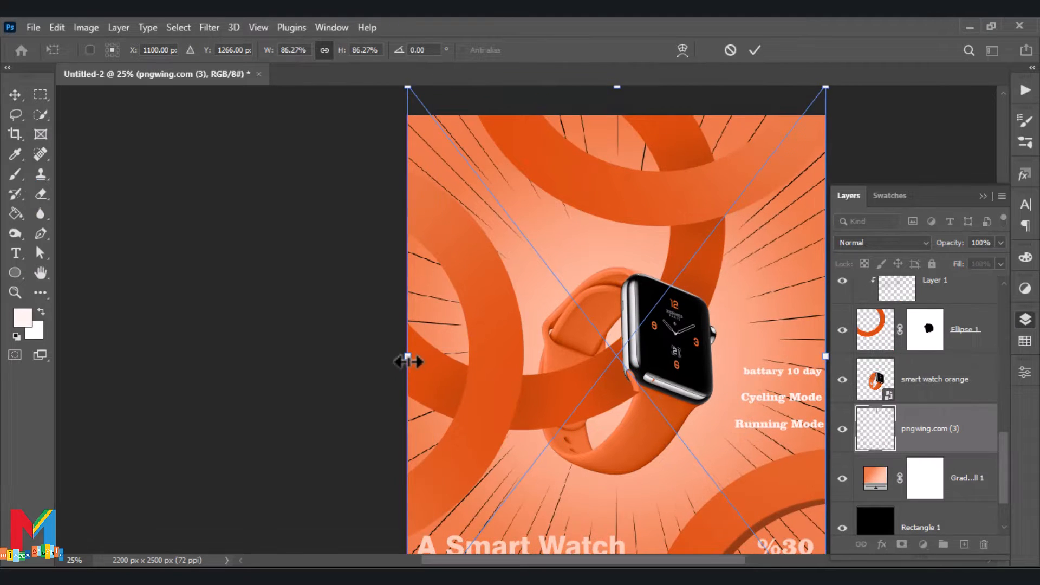
scroll(416, 355, down, 2)
key(Return)
Apply a Color Overlay in light orange ffb48b to the "pngwing.com (3)" speed-line layer
right_click(929, 432)
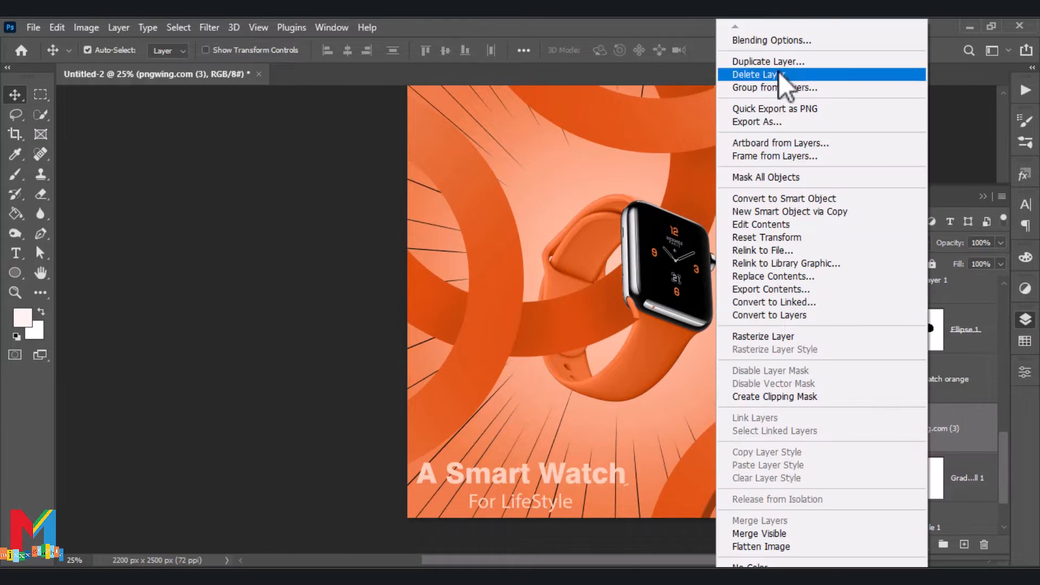
click(771, 40)
click(53, 337)
click(375, 187)
drag(584, 365, 583, 487)
click(464, 302)
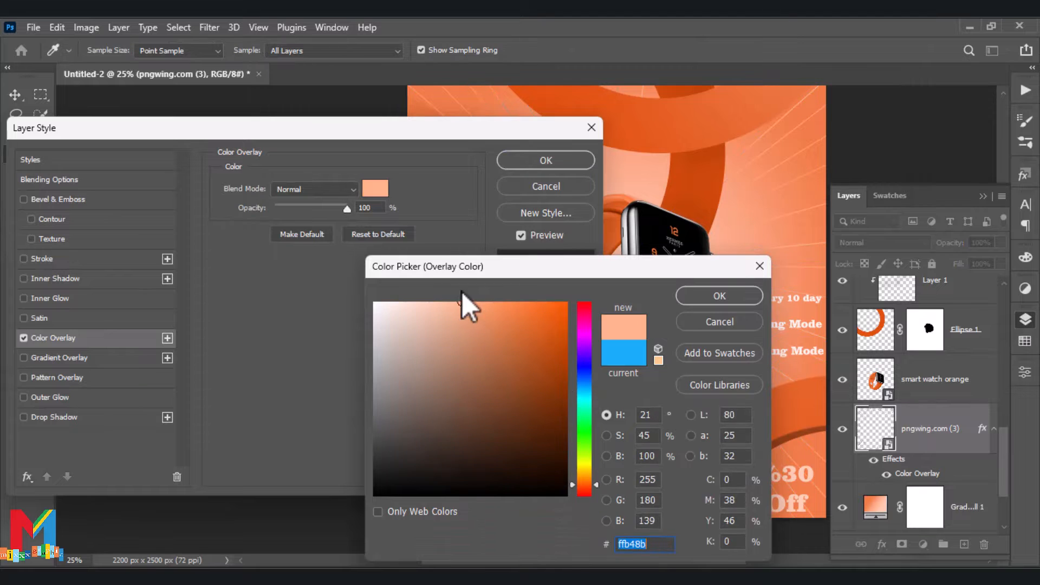
click(714, 295)
click(556, 159)
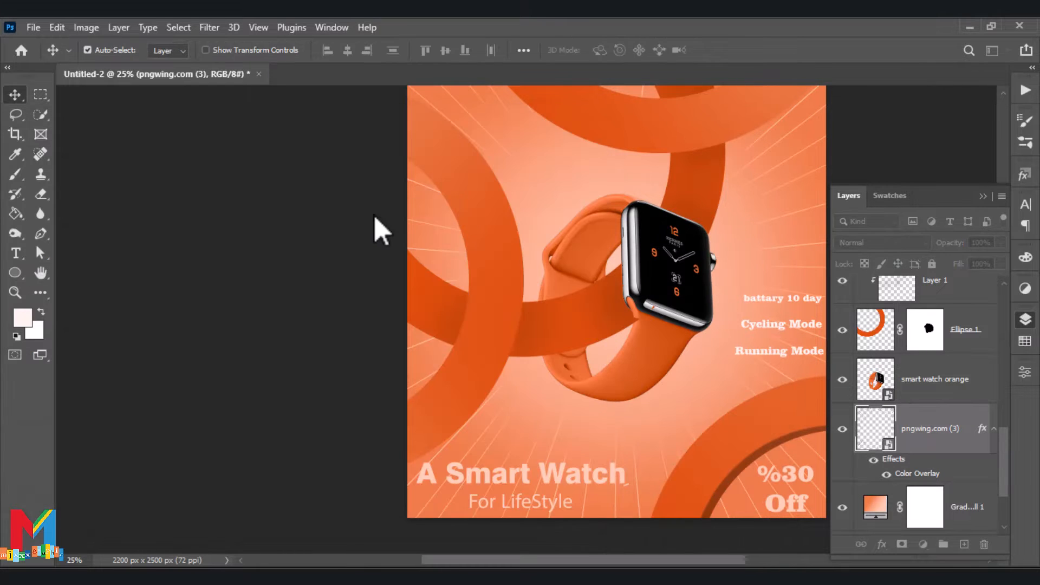
Place the embedded image "logo smart" above the speed-line layer
scroll(302, 281, down, 1)
drag(302, 281, 274, 277)
key(ctrl+plus)
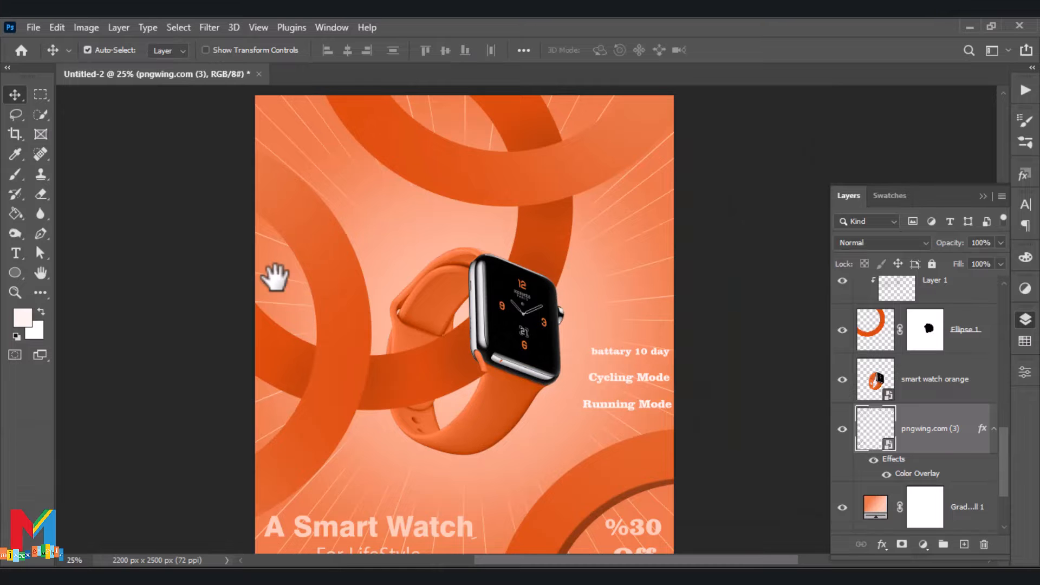
click(33, 27)
click(198, 347)
scroll(379, 282, down, 5)
scroll(399, 254, up, 3)
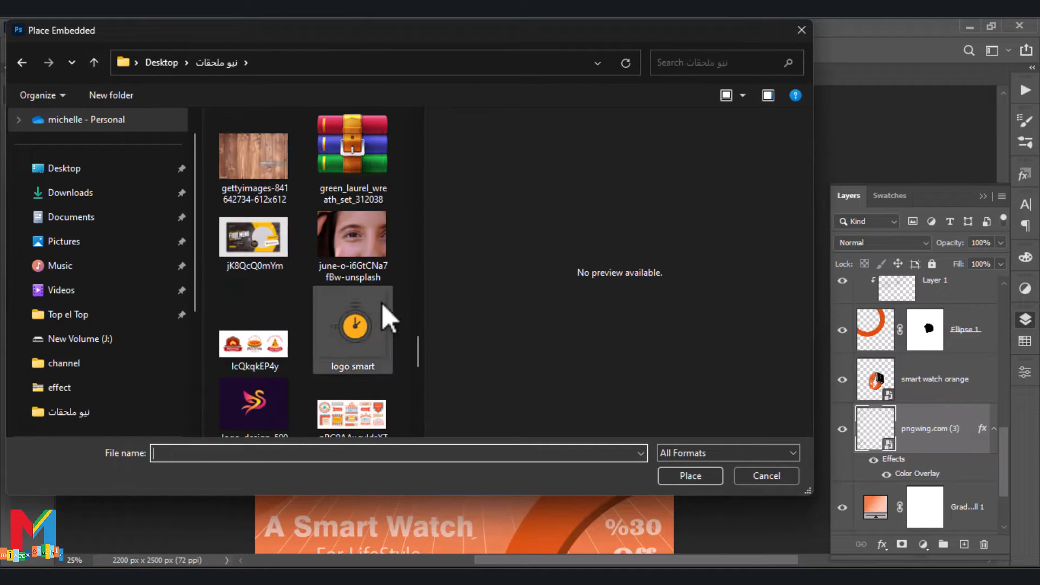
double_click(383, 305)
Shrink the stopwatch logo to a small icon and position it in the poster's upper right area, just below the top ring
drag(464, 315, 620, 222)
drag(673, 176, 627, 222)
drag(612, 263, 647, 208)
click(754, 50)
Move the Group 1 feature texts up until they sit directly below the stopwatch logo
drag(1003, 433, 1004, 290)
click(930, 289)
key(ctrl+t)
drag(652, 382, 643, 259)
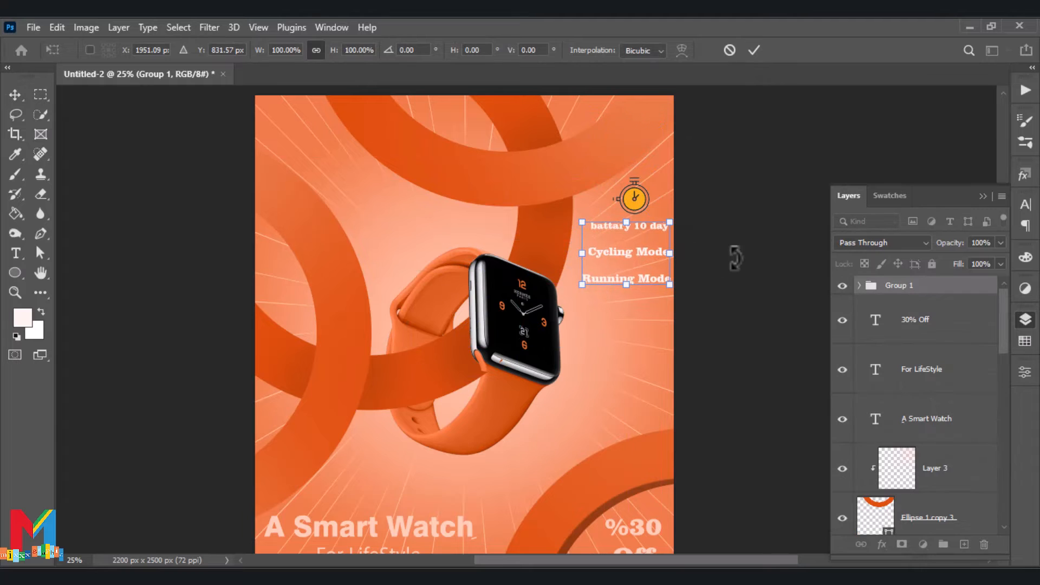
key(Return)
Nudge the stopwatch logo slightly left above the feature texts and deselect it
drag(632, 195, 628, 198)
click(708, 196)
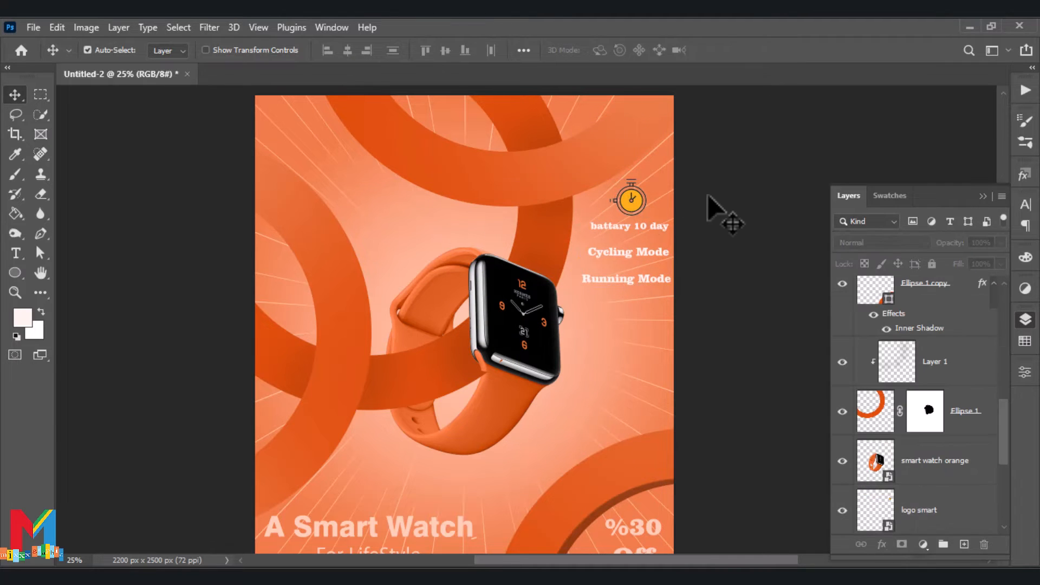
key(ctrl+minus)
click(597, 238)
click(696, 260)
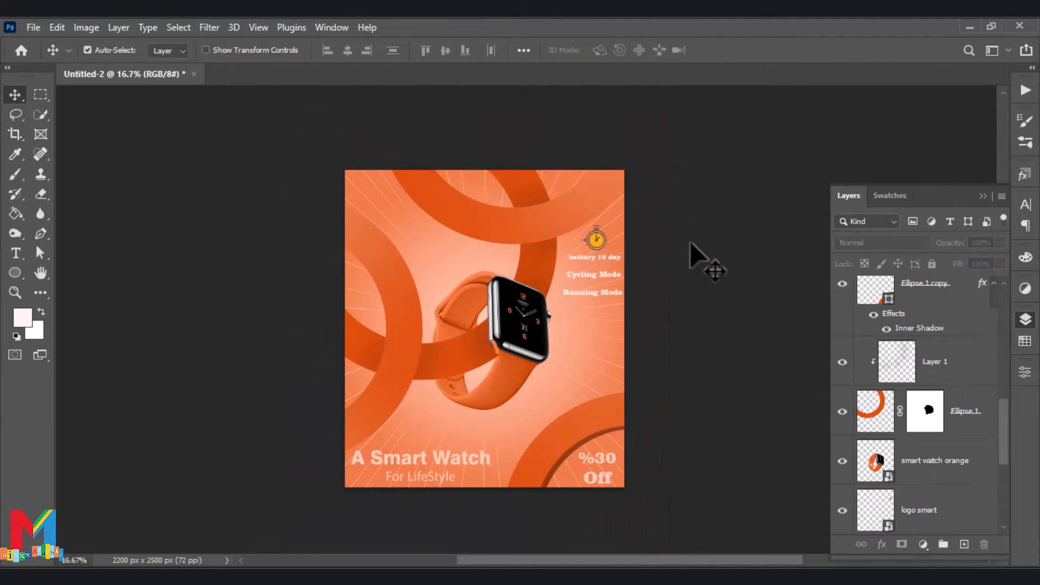